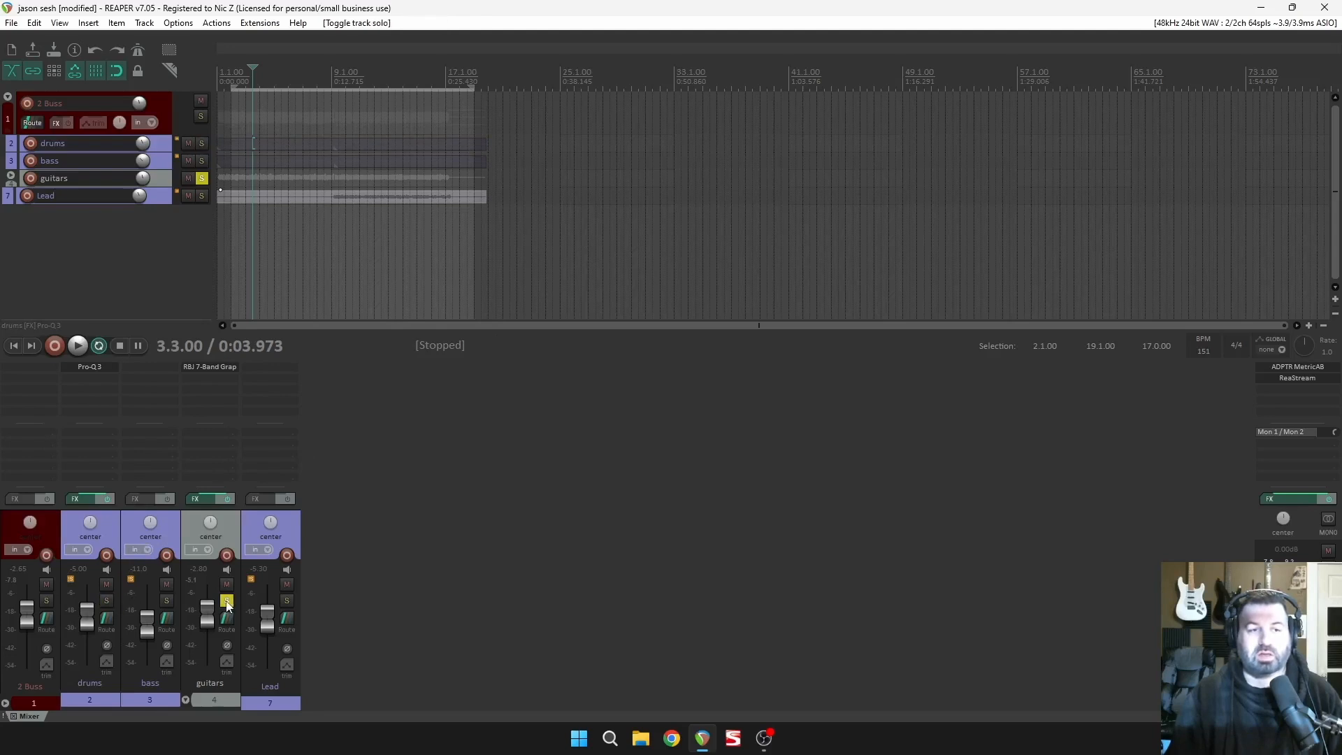
Bypass the Pro-Q 3 on the drums track, and briefly open and close ADPTR MetricAB on the master.
left_click(107, 366, "shift")
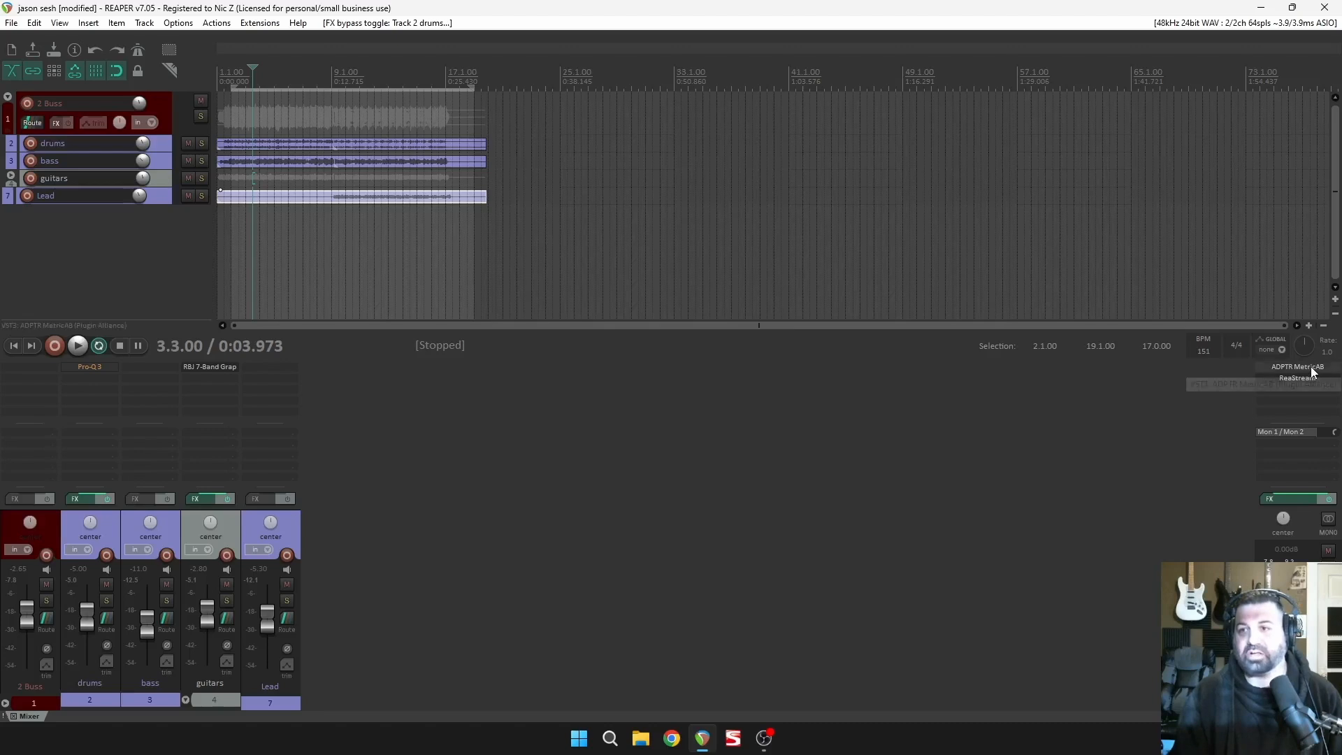
left_click(1296, 366)
left_click(1134, 105)
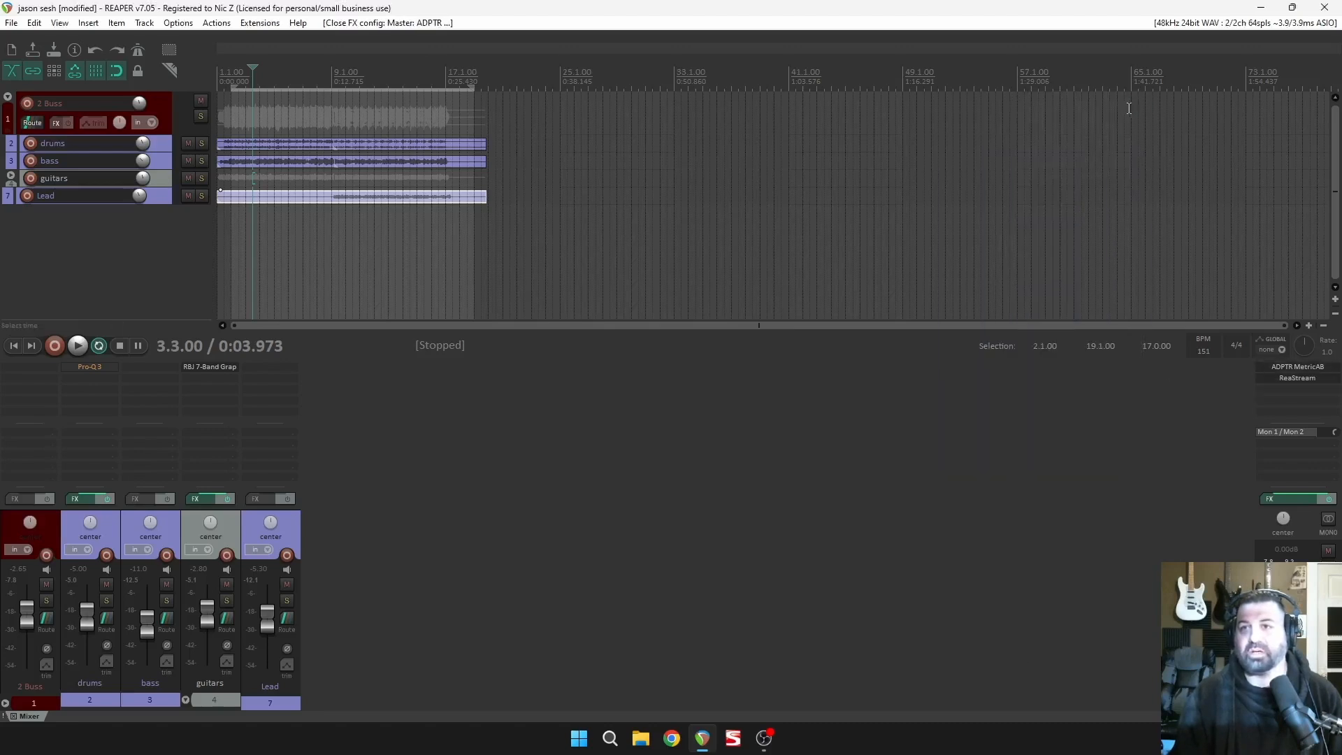
Import the IN FLAMES - The Great Deceiver audio file as a new reference track above the 2 Buss folder.
left_click(642, 740)
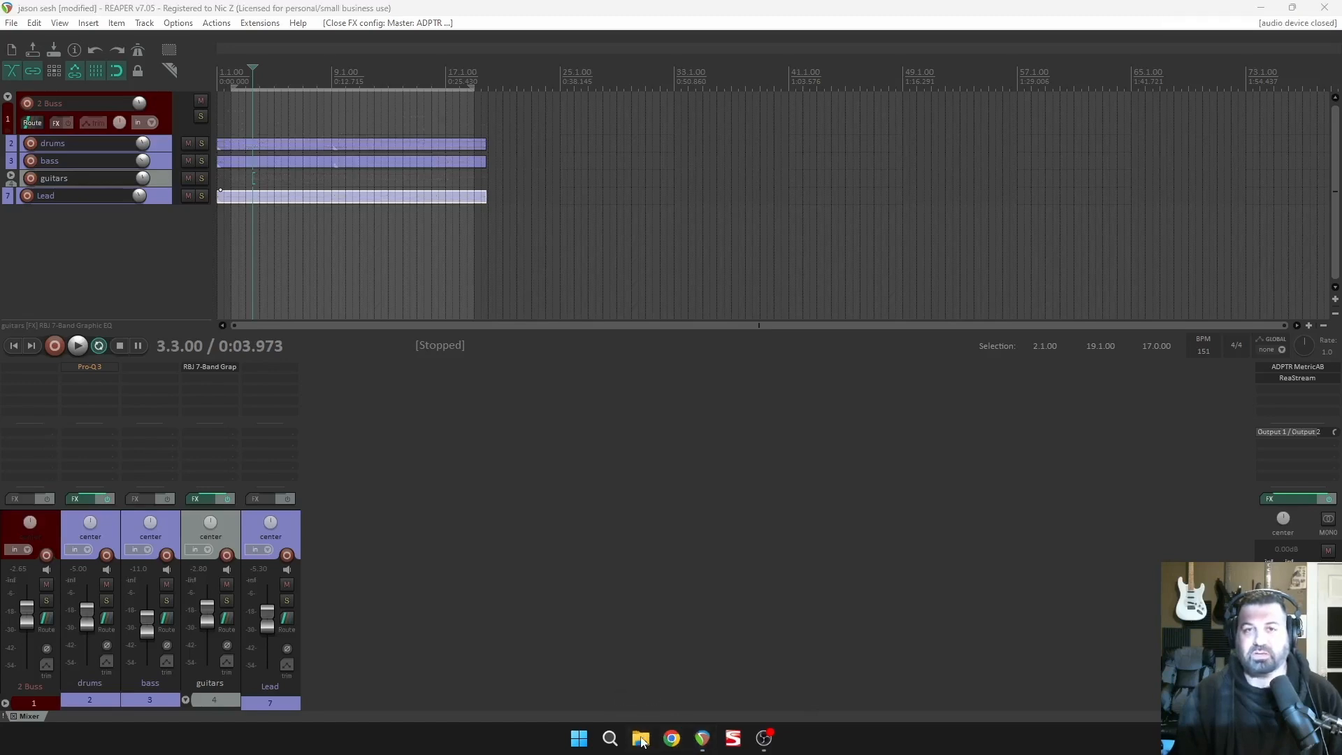
left_click_drag(859, 225, 8, 531)
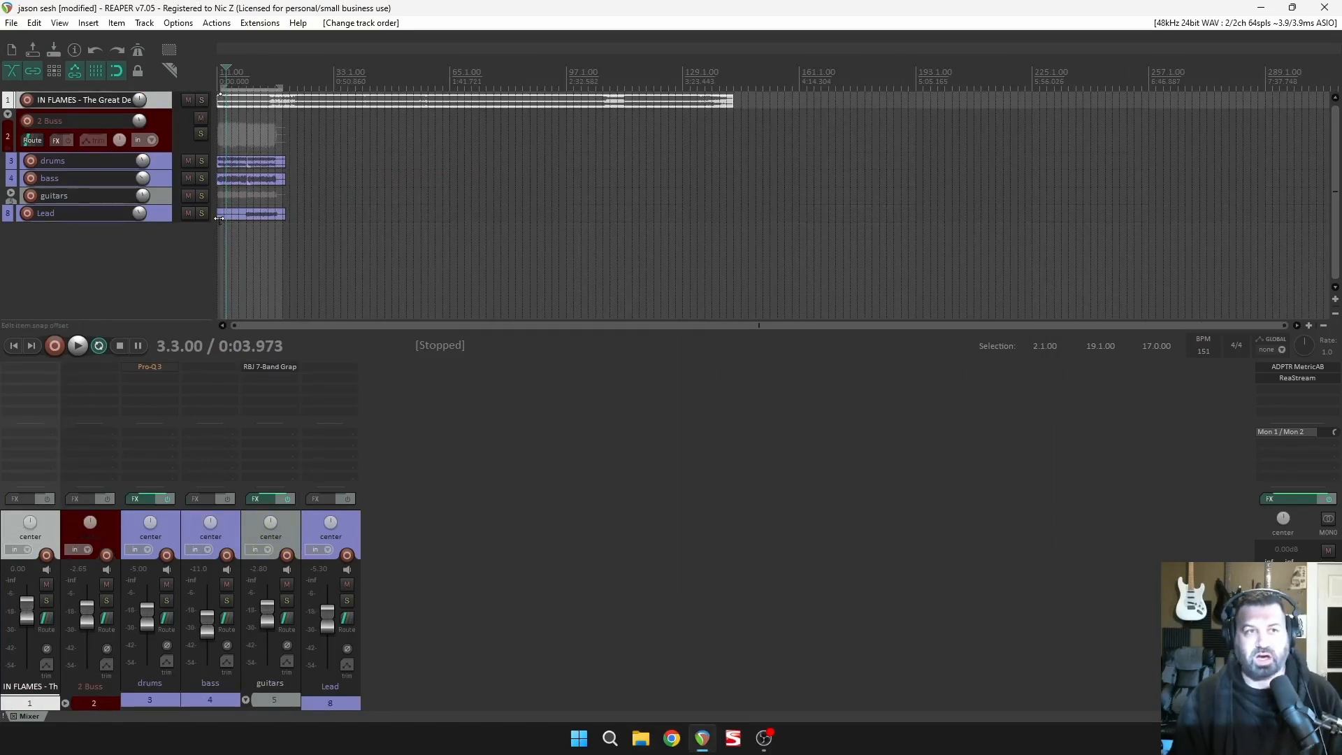
scroll(383, 216, "up", 5)
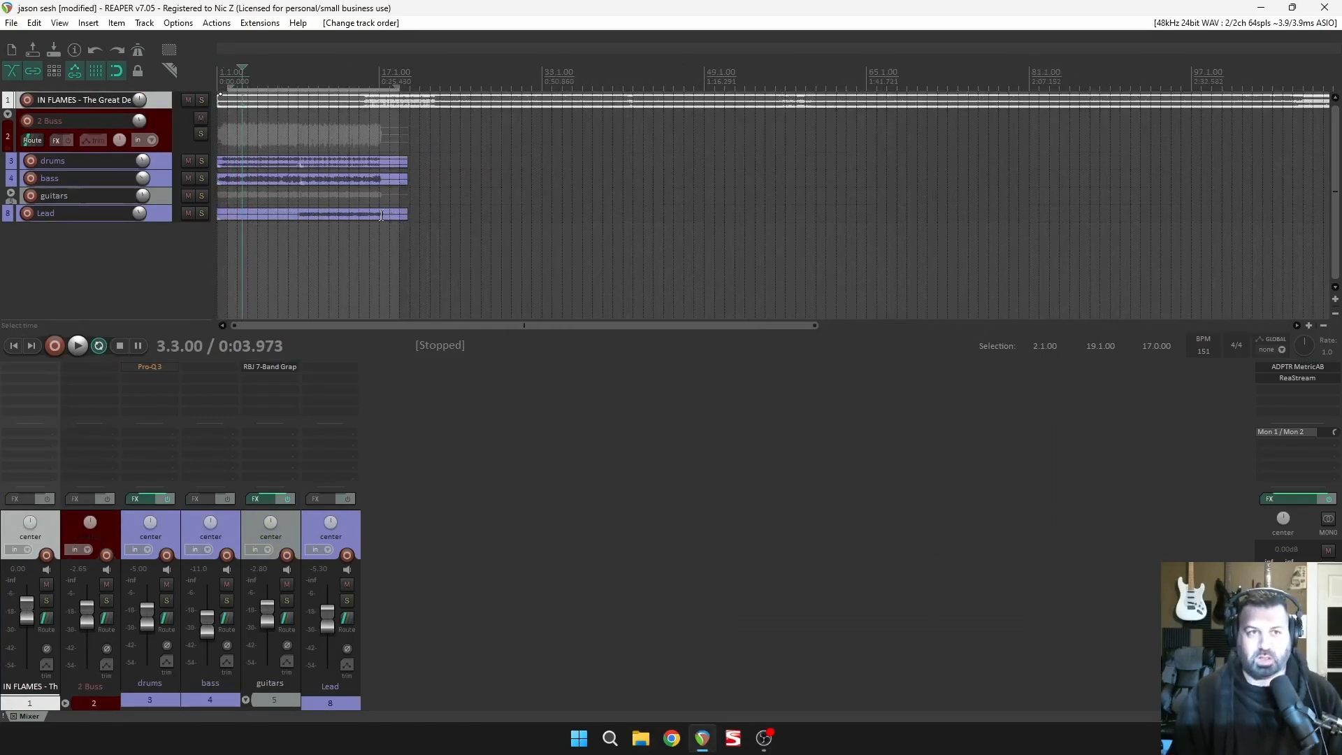
Move the Lead track into the 2 Buss folder, between the bass and guitars tracks.
left_click(8, 116)
left_click(8, 123)
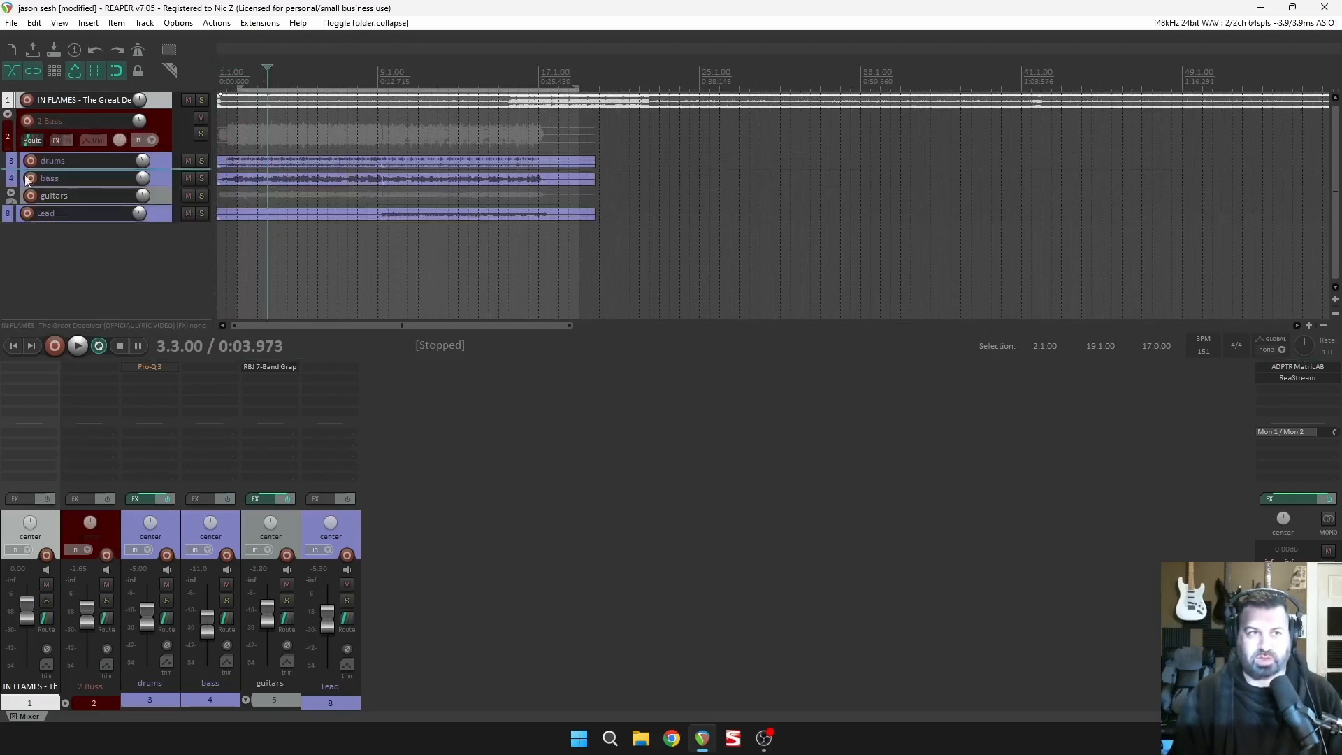
mouse_move(152, 212)
left_mouse_down()
mouse_move(162, 160)
mouse_move(166, 197)
left_mouse_up()
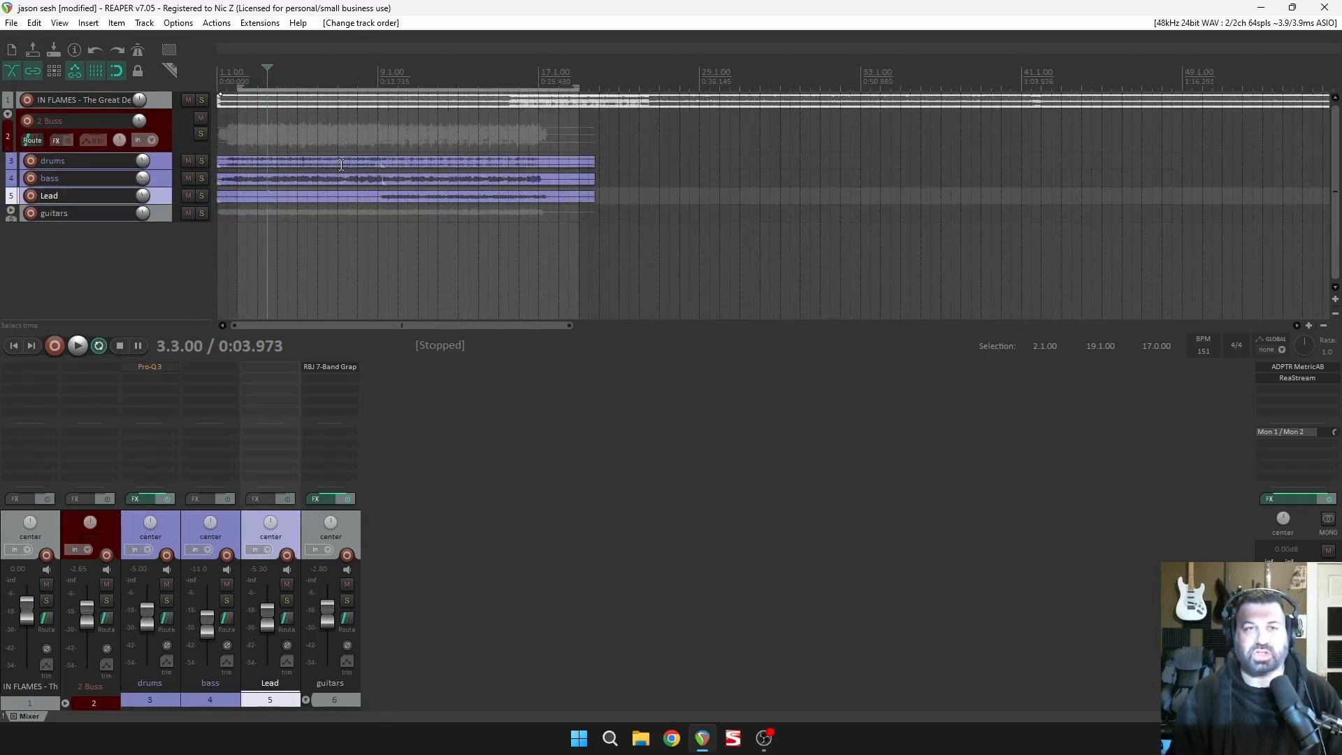
Set the loop time selection from 1.1.00 to 15.4.00 and place the edit cursor at 1.2.00.
left_click_drag(239, 87, 221, 88)
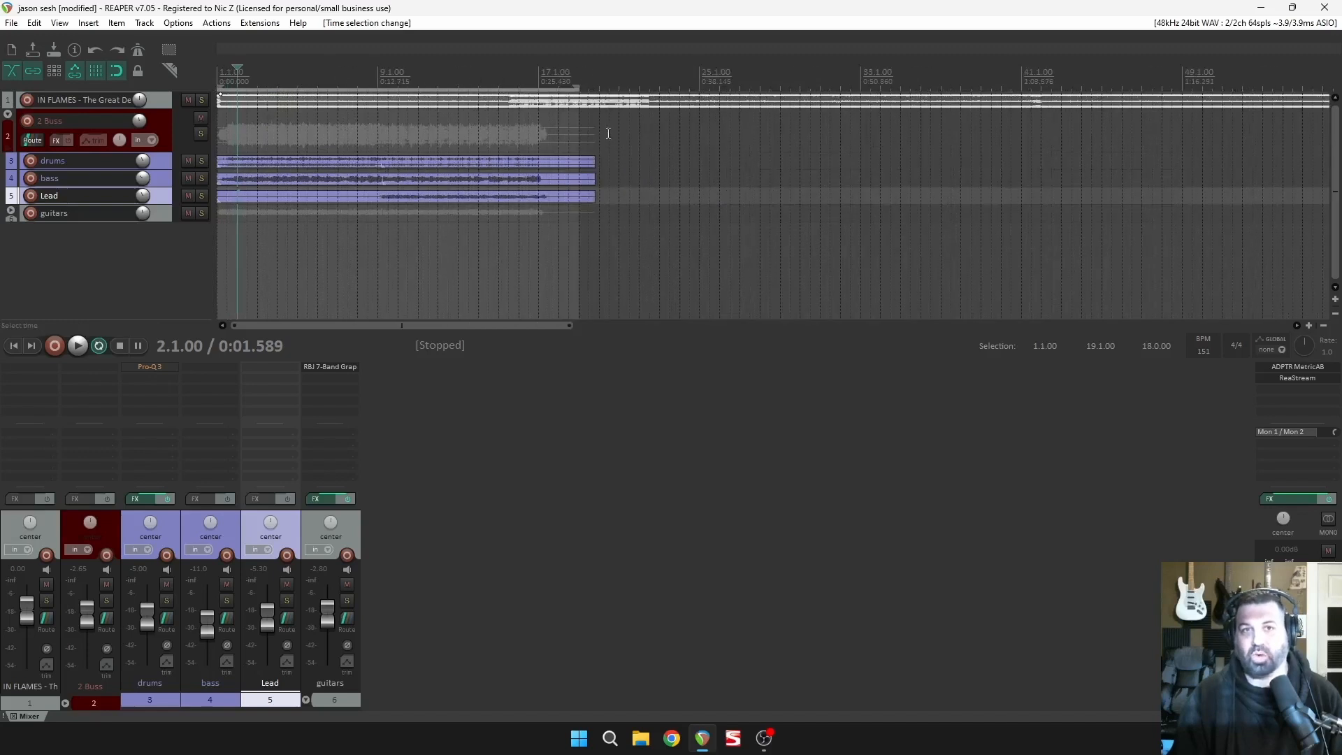
scroll(608, 134, "up", 2)
left_click_drag(726, 85, 634, 83)
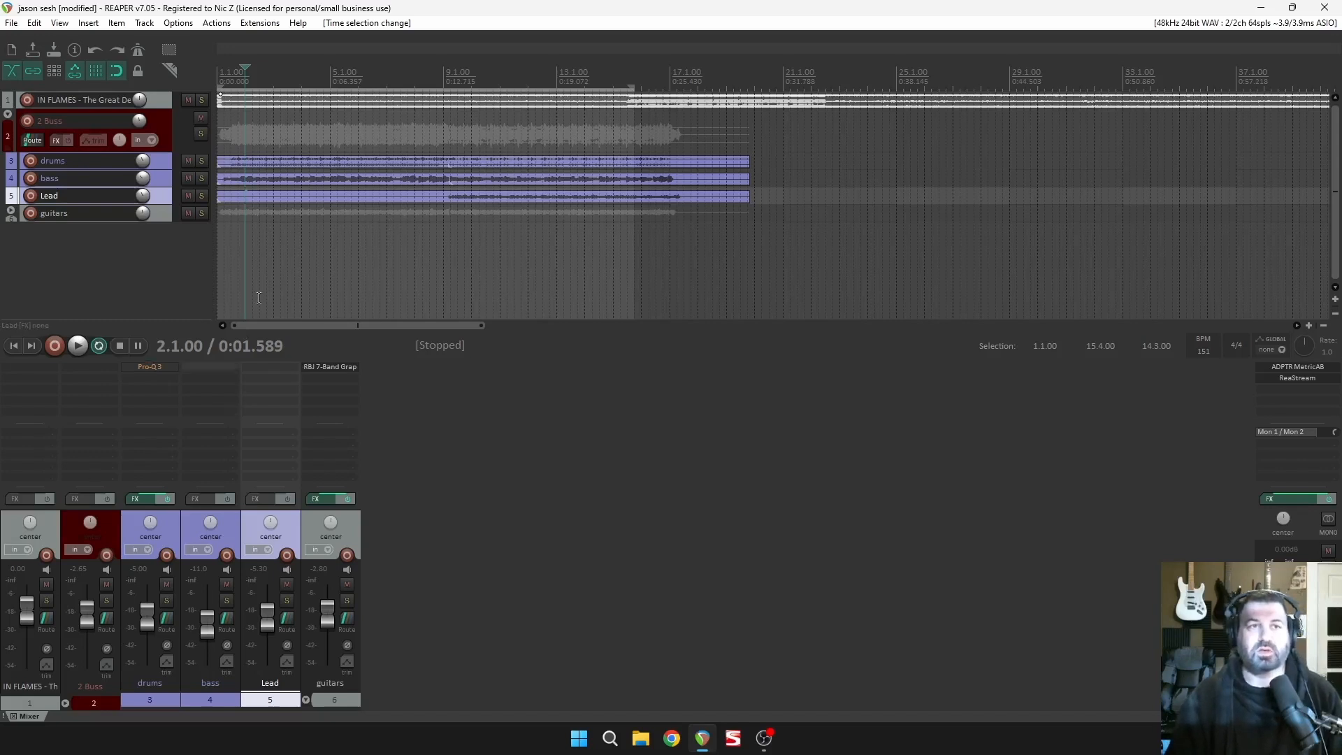
left_click(225, 73)
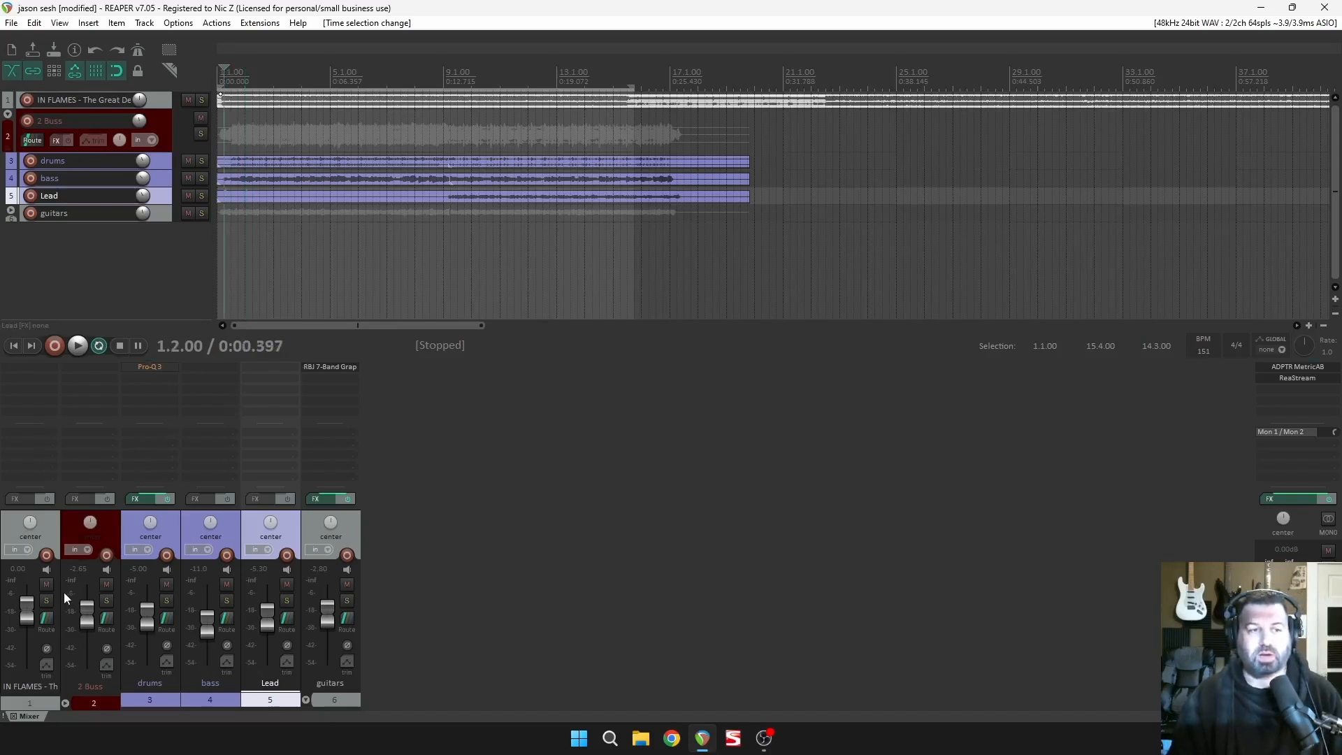
Mute the 2 Buss and lower the IN FLAMES reference track to about -10.8 dB while playing it back.
left_click_drag(31, 610, 31, 627)
key("space")
left_click(106, 583)
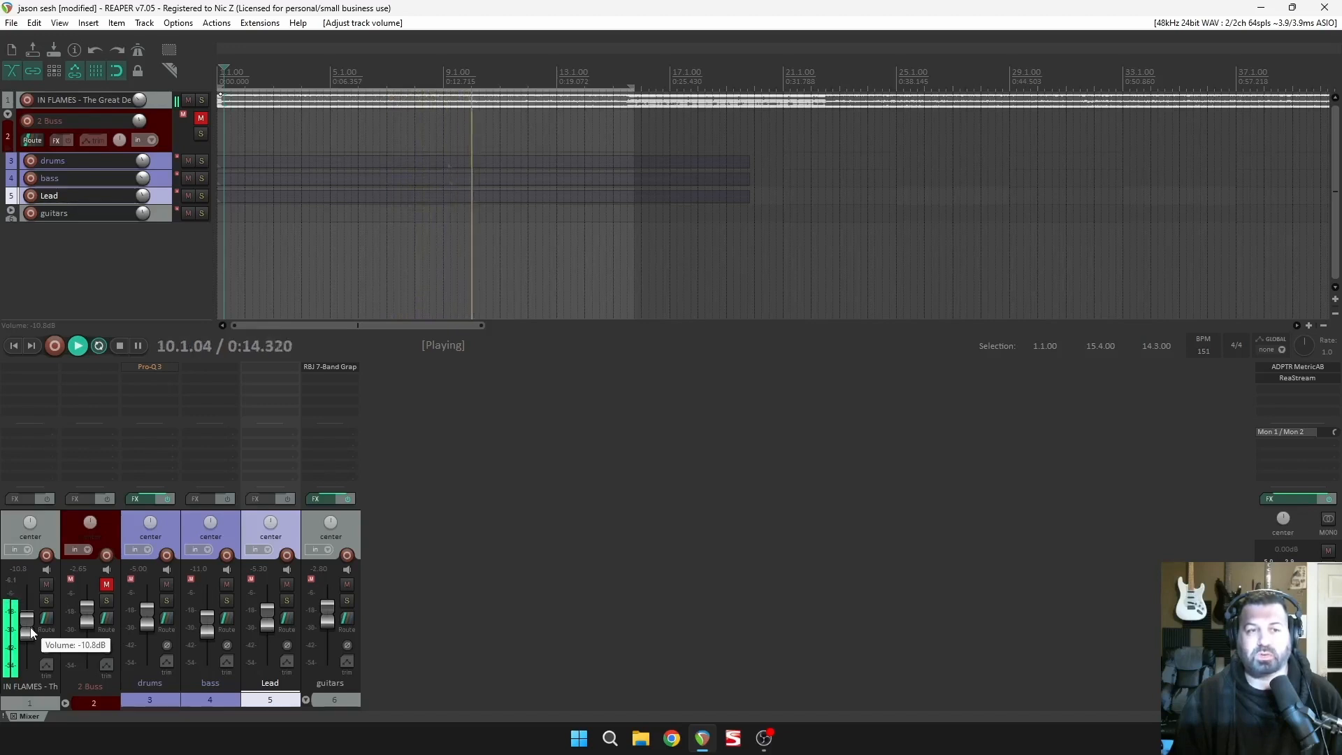
key("space")
Mute the reference track, bypass the drums track's whole FX chain and play the drums soloed.
left_click(46, 584)
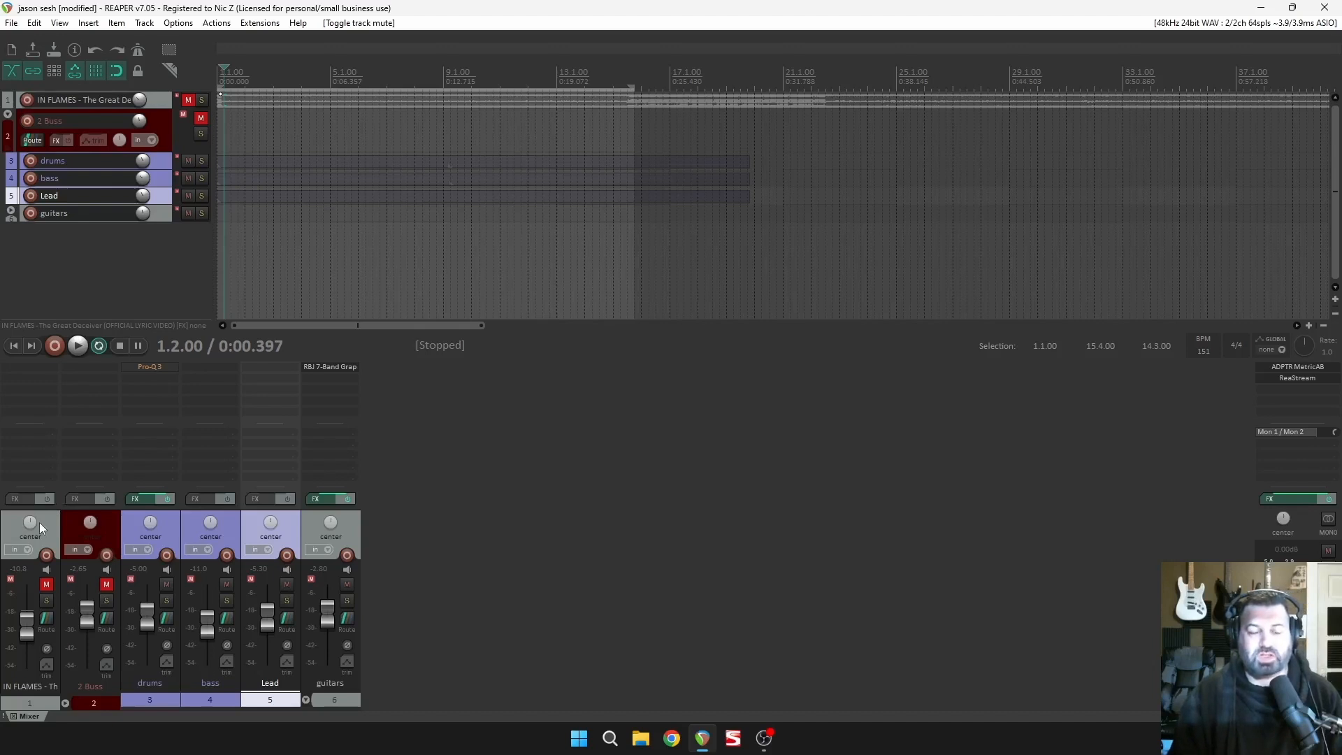
left_click(158, 501)
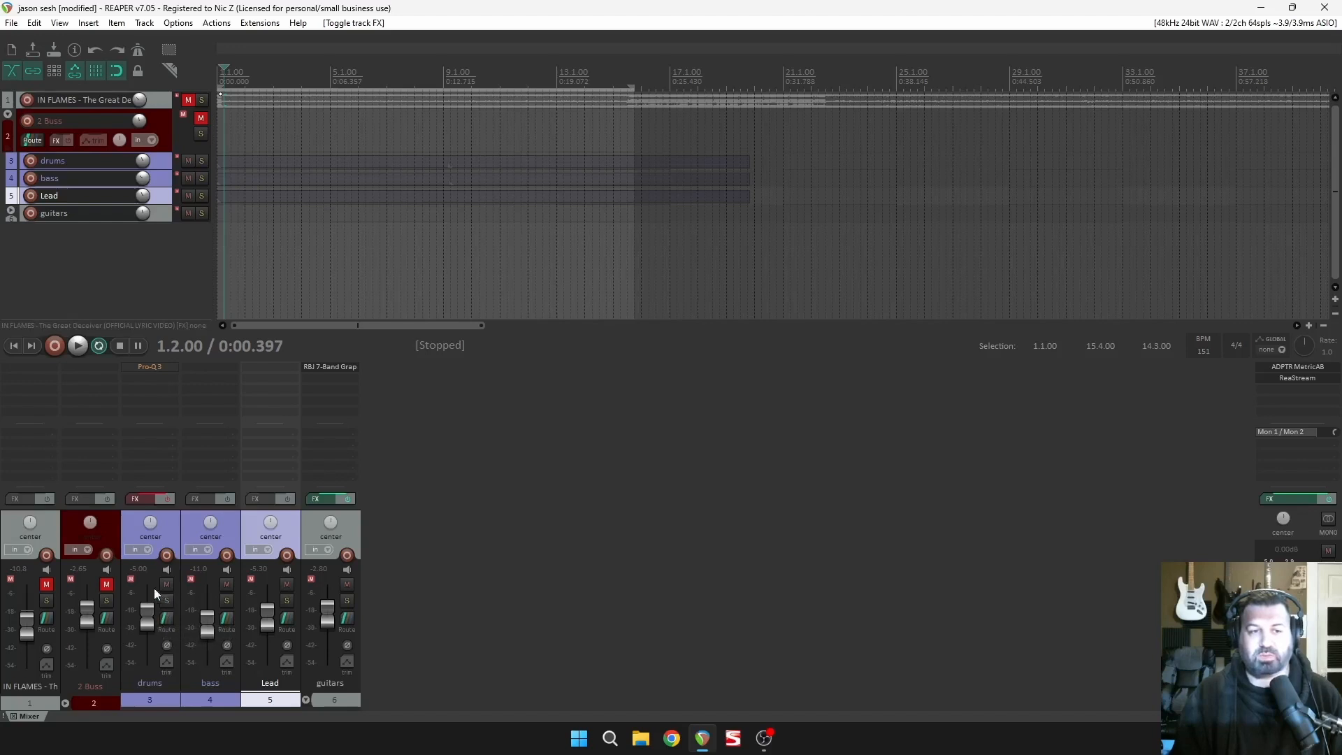
left_click(167, 601)
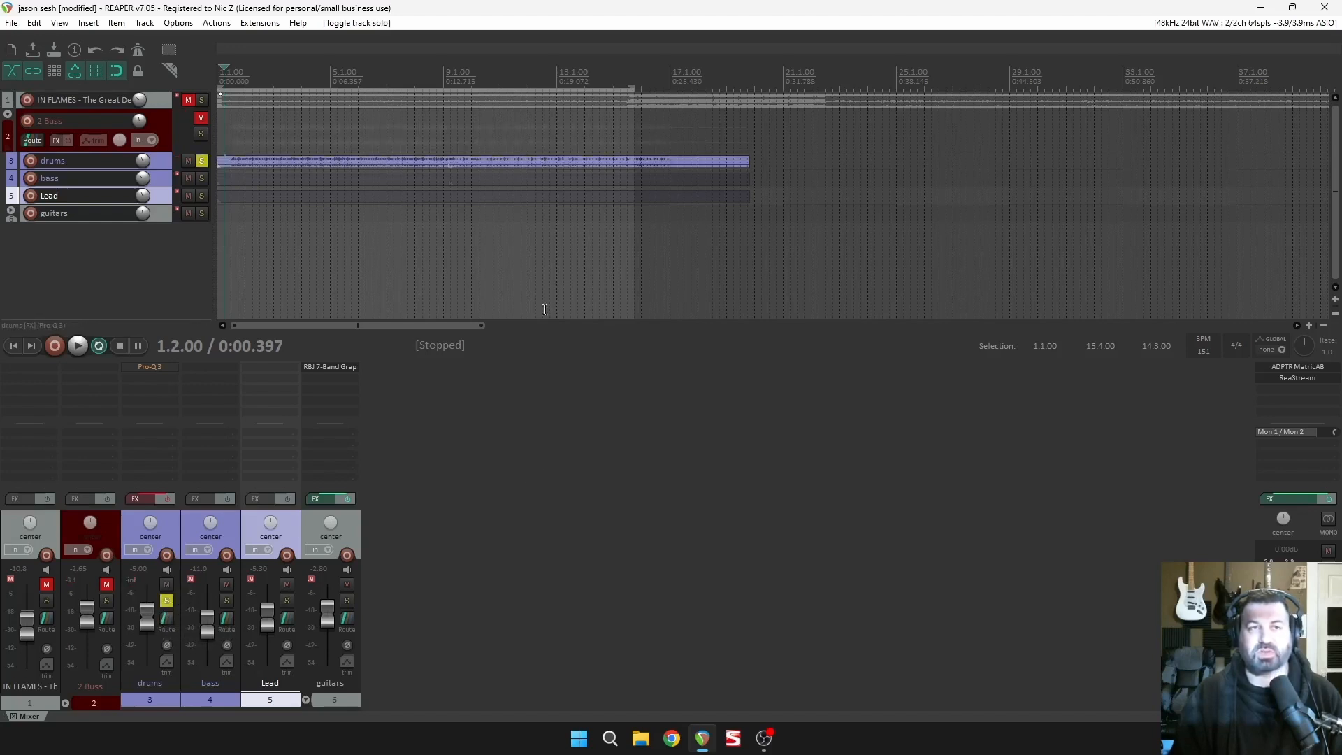
key("space")
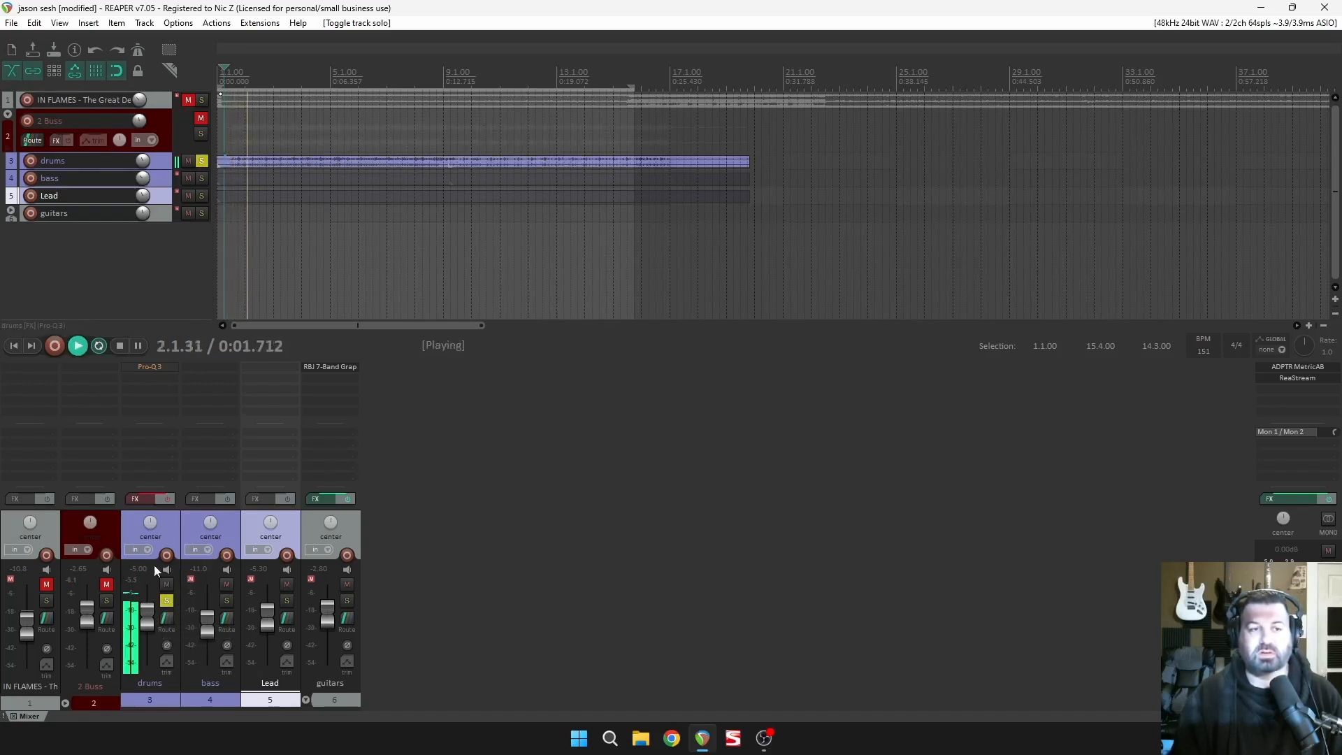
Unmute the 2 Buss and reset its volume to 0.00 dB while the soloed drums play.
left_click(107, 585)
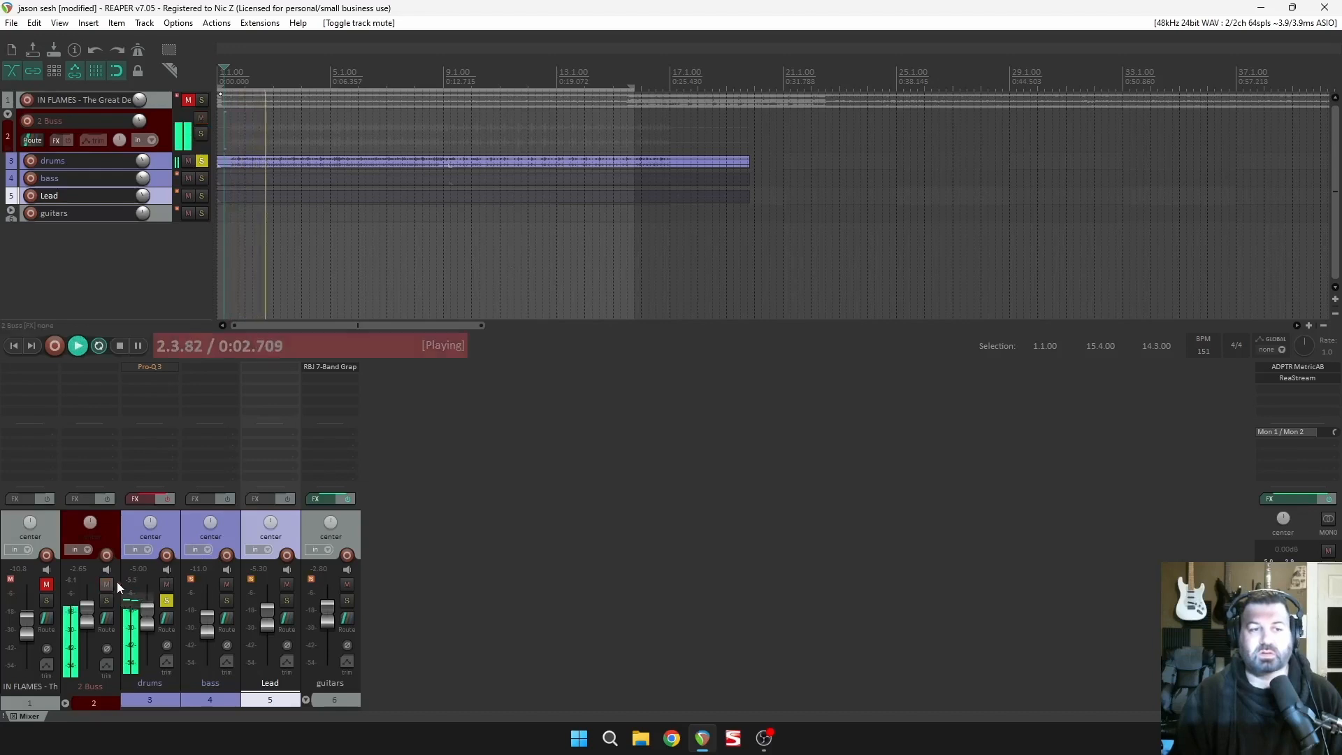
double_click(87, 622)
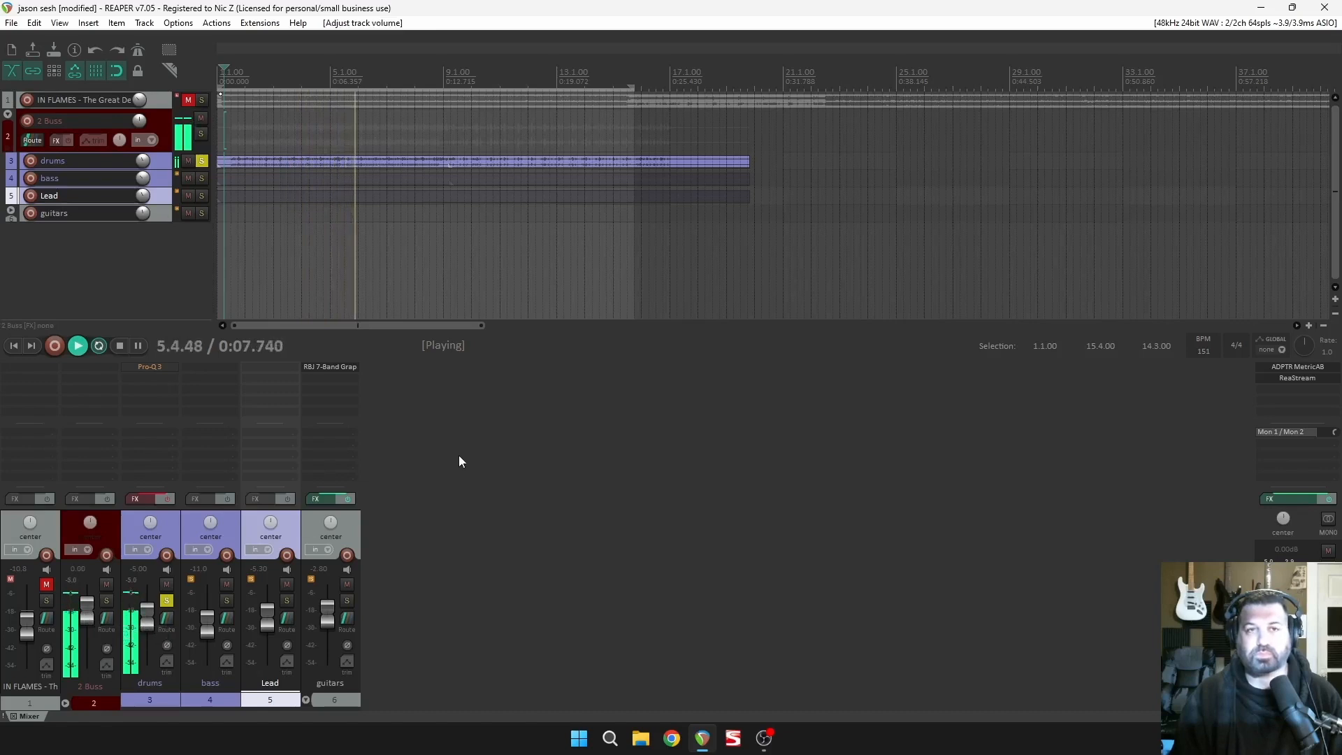
key("space")
Unmute the reference track, listen to it soloed in place of the drums, and clear its solo.
left_click(46, 584)
left_click(166, 601)
left_click(46, 600)
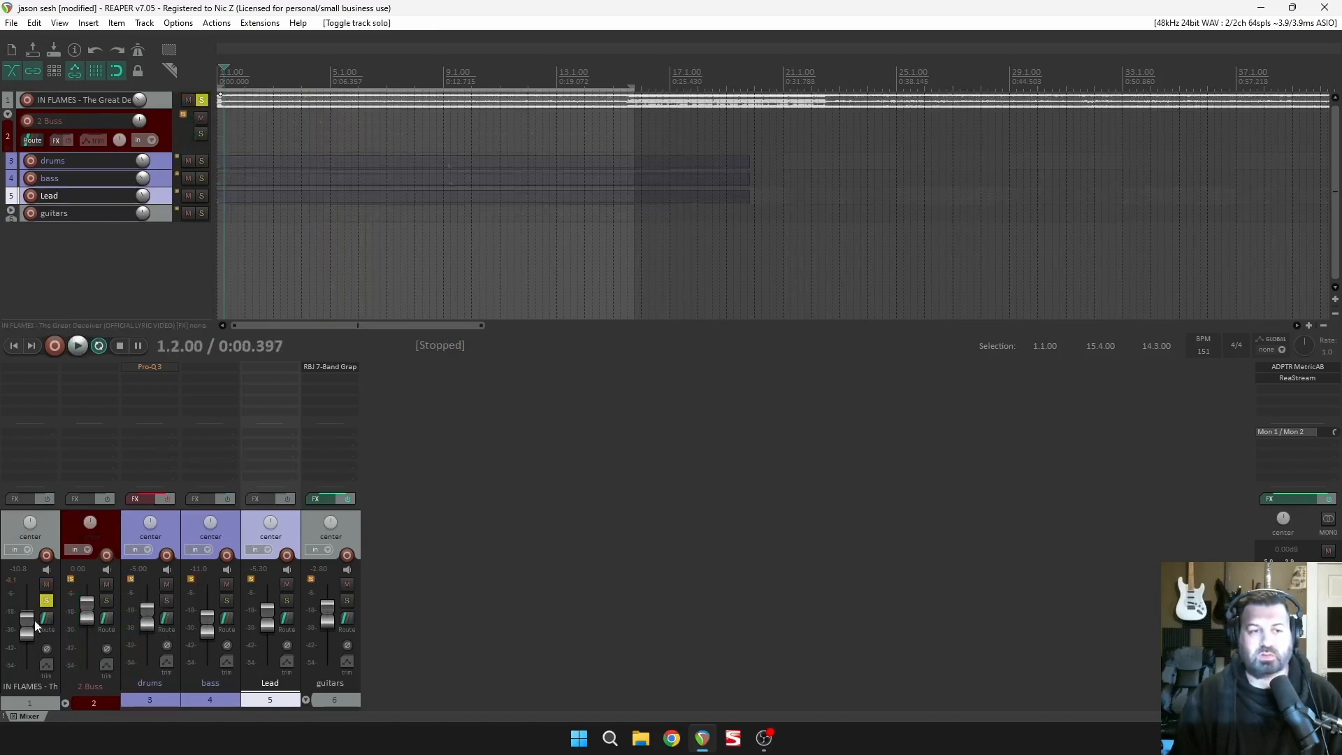
key("space")
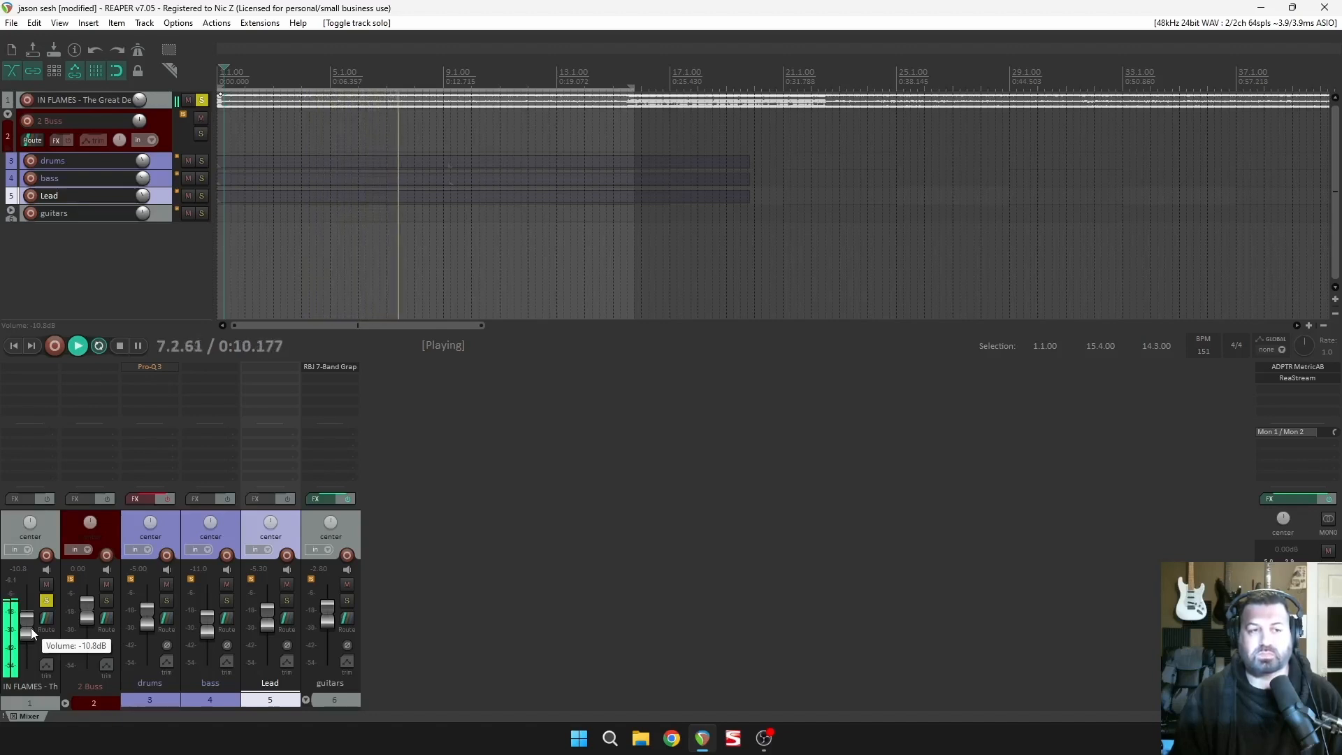
key("space")
left_click(46, 600)
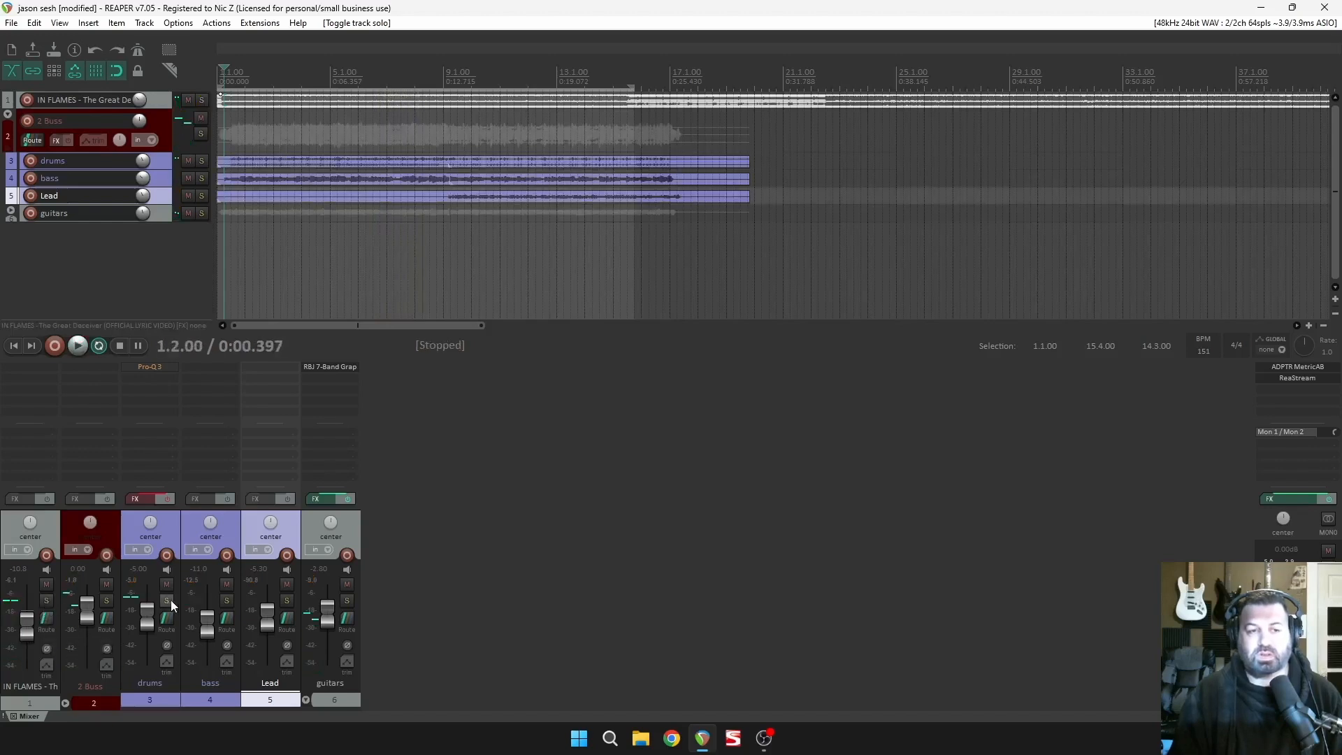
Solo the drums track, copy the guitars' RBJ 7-Band Graphic EQ onto it and turn its FX chain back on.
left_click(166, 600)
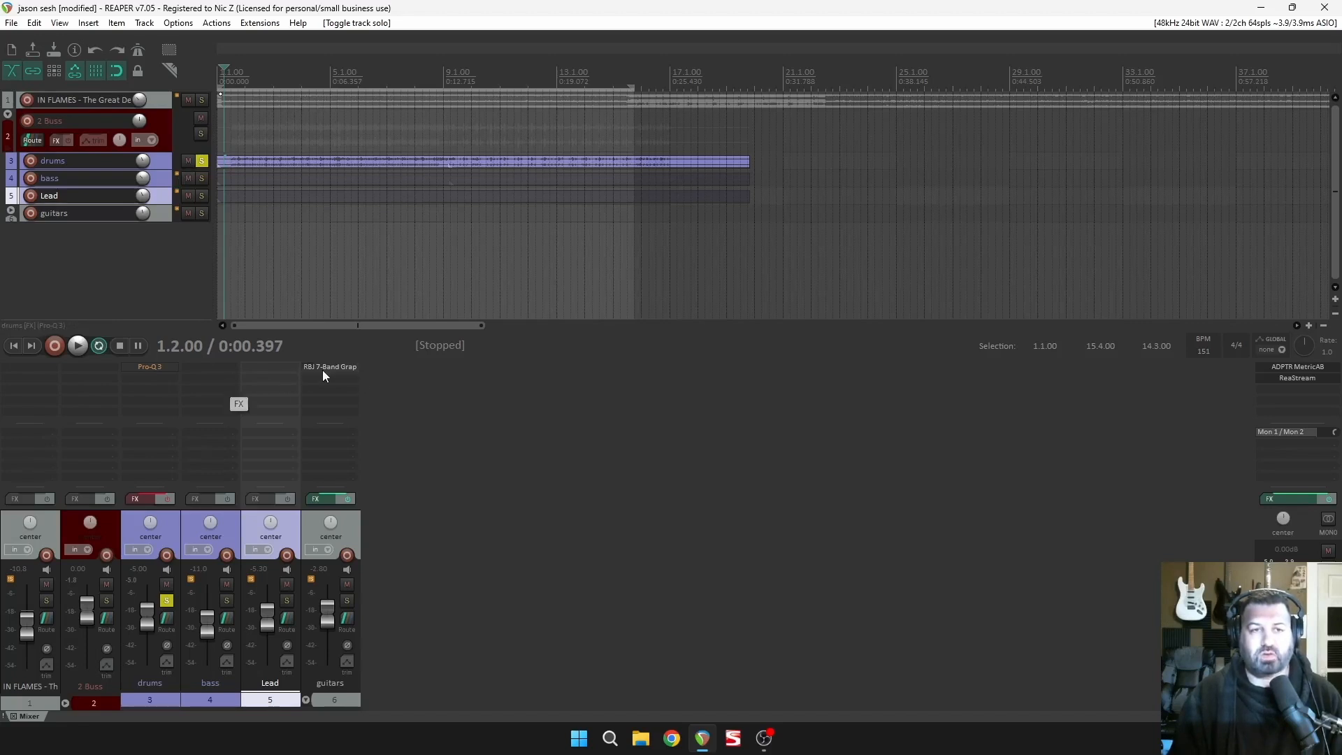
left_click_drag(323, 369, 175, 388)
left_click(166, 381, "shift")
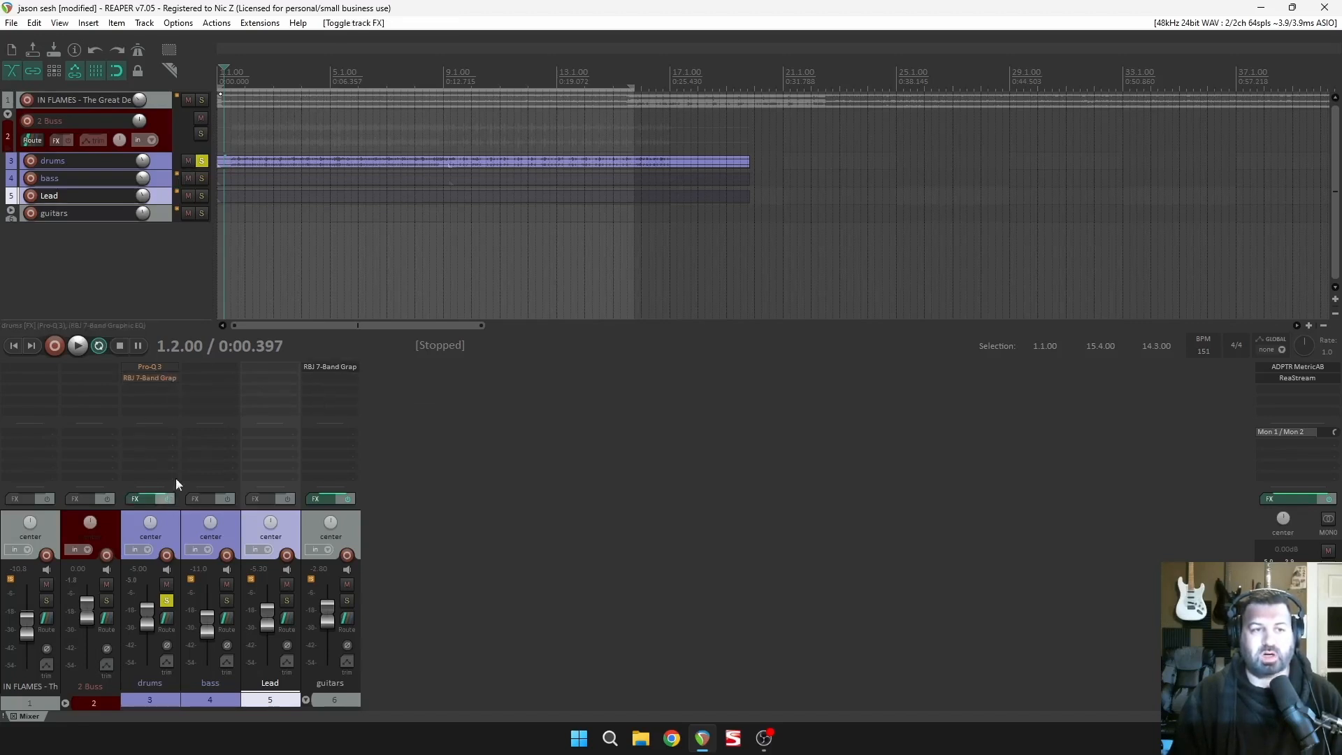
Enable the drums track's RBJ 7-Band Graphic EQ and open its window in the middle of the workspace.
left_click(155, 378, "shift")
left_click(155, 378)
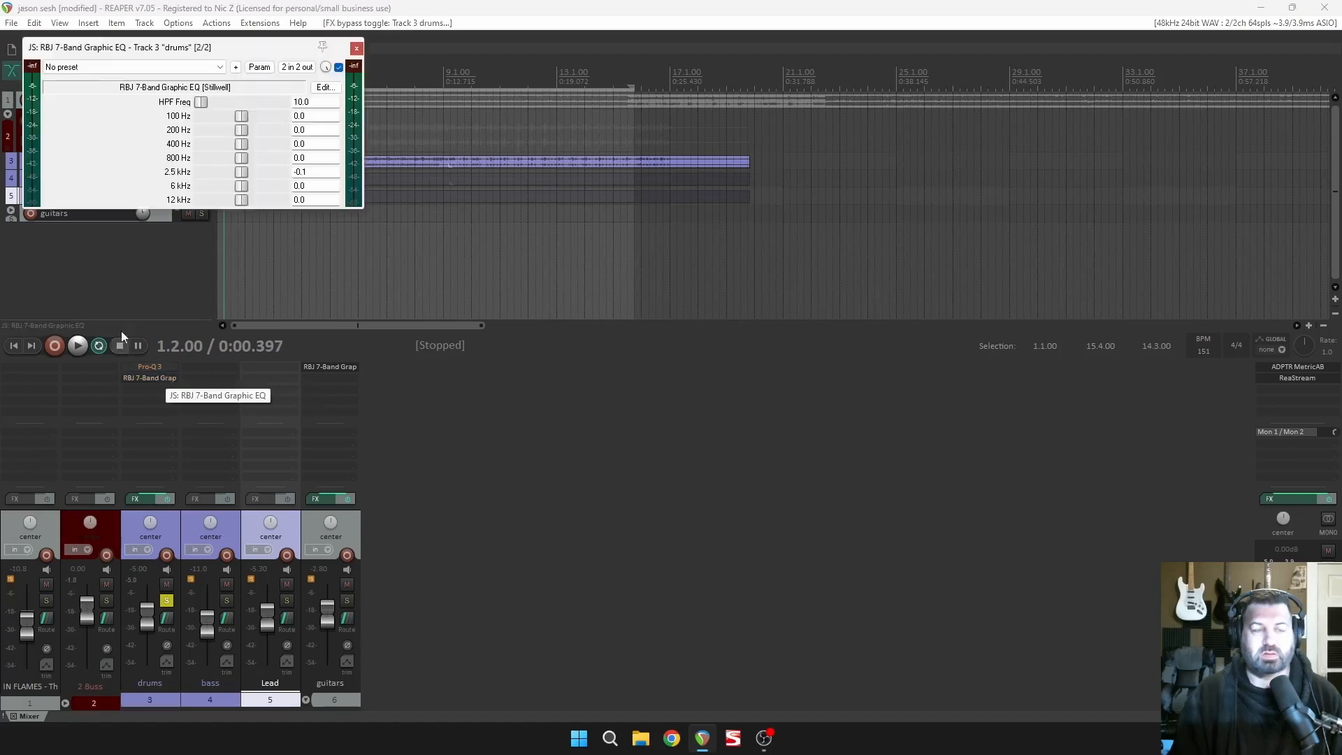
left_click_drag(210, 46, 646, 258)
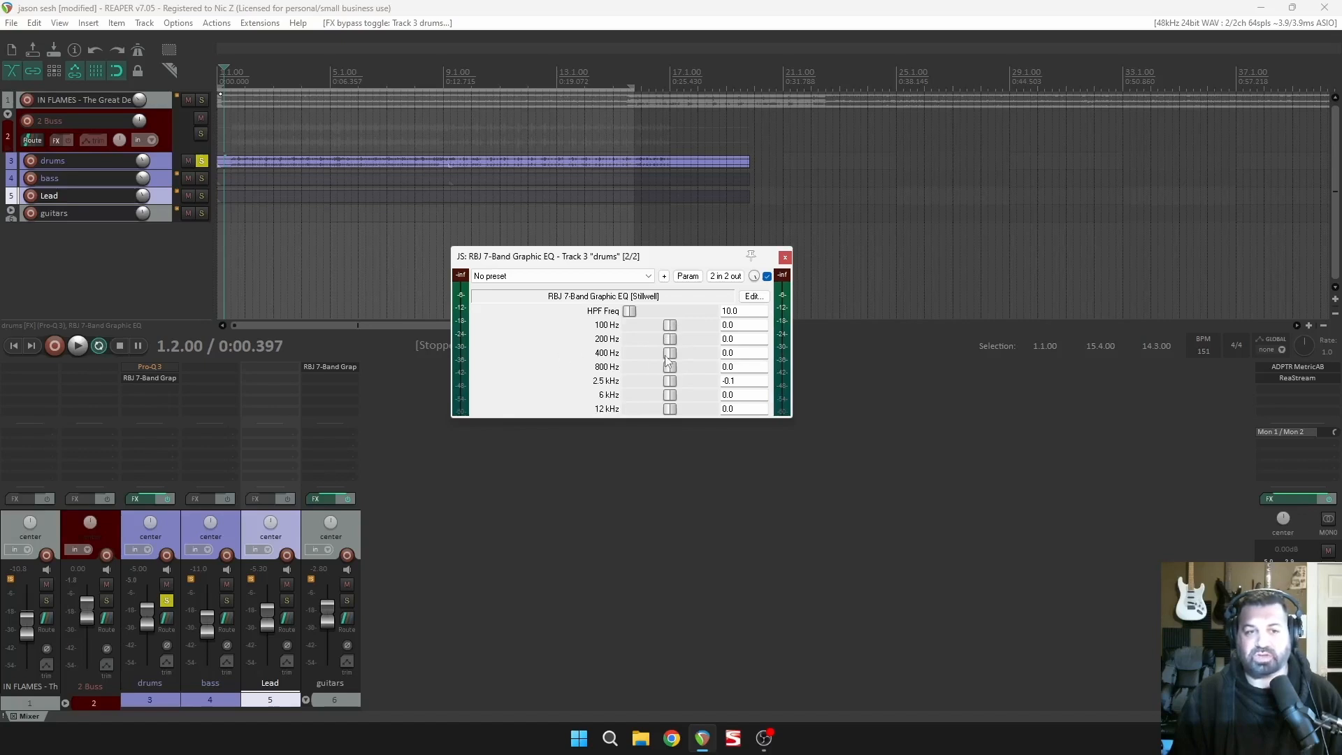
Boost the drums EQ's 100 Hz band to 7.1 during playback and compare the sound with the EQ bypassed.
key("space")
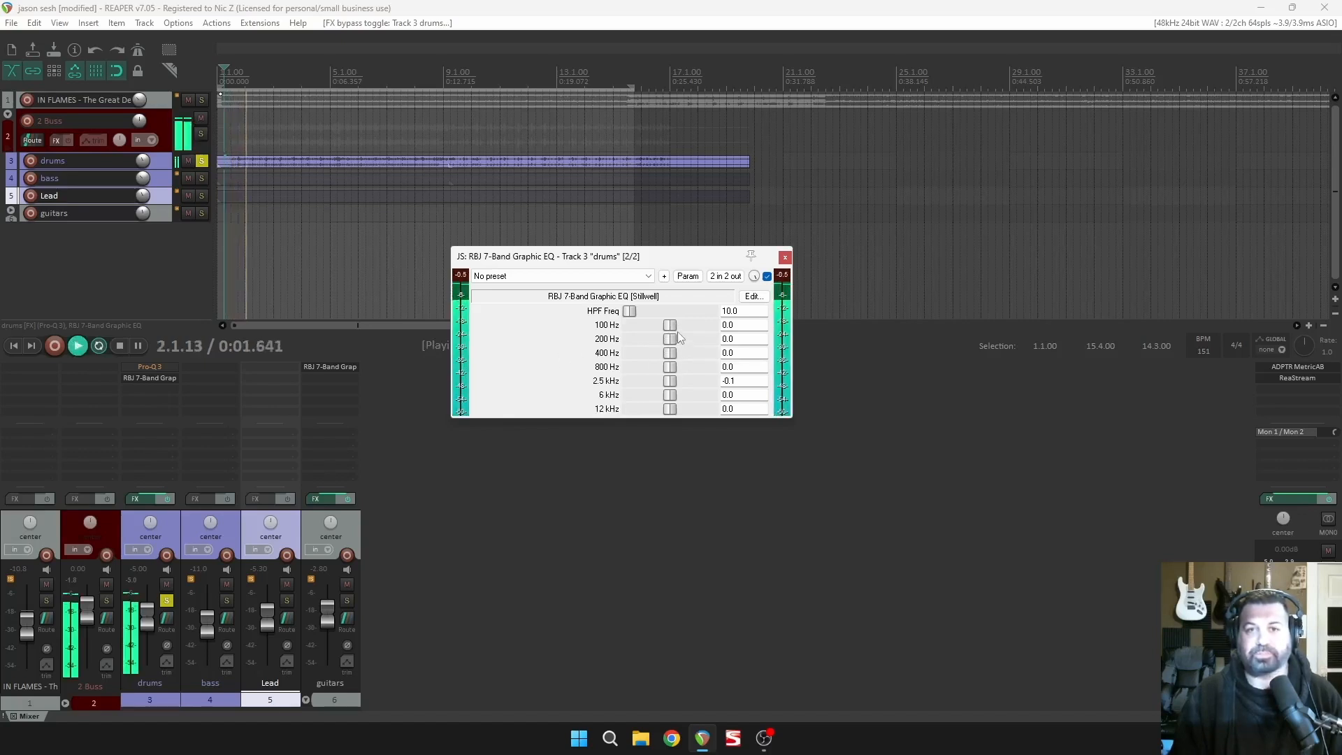
left_click_drag(675, 329, 698, 332)
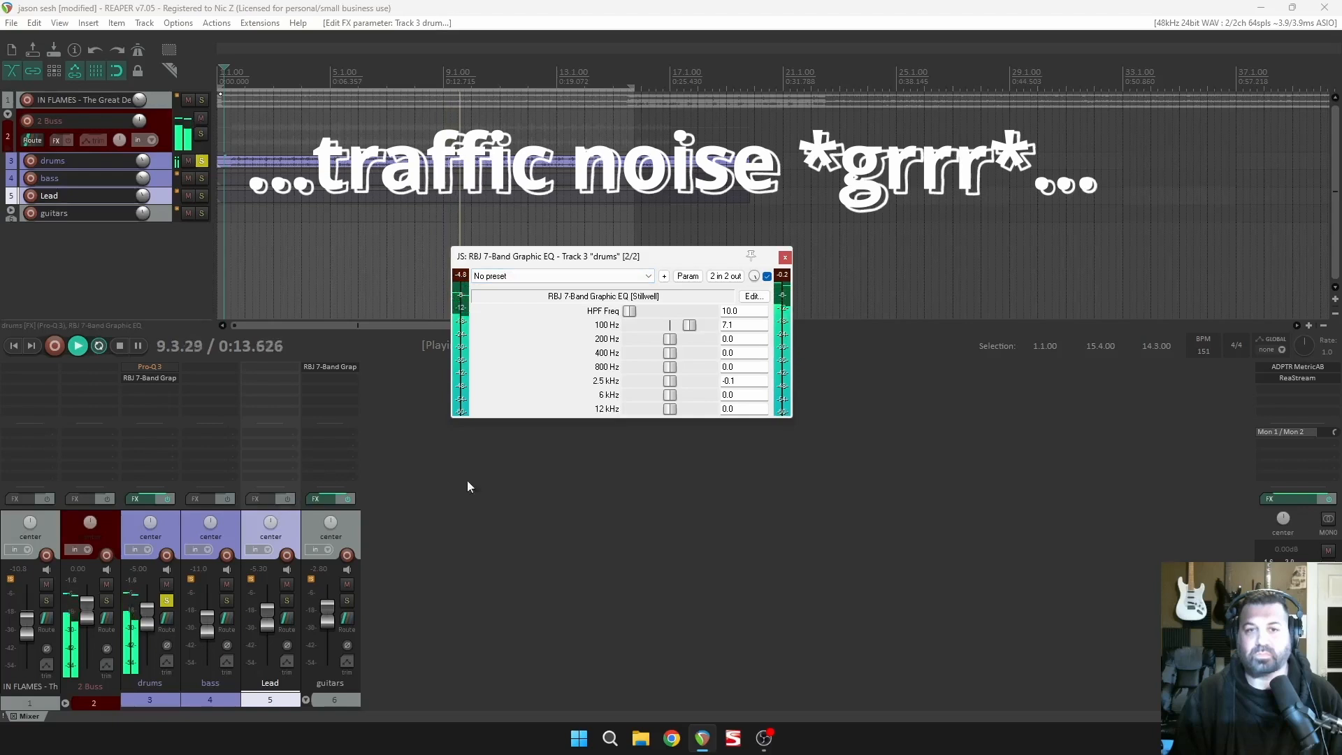
key("space")
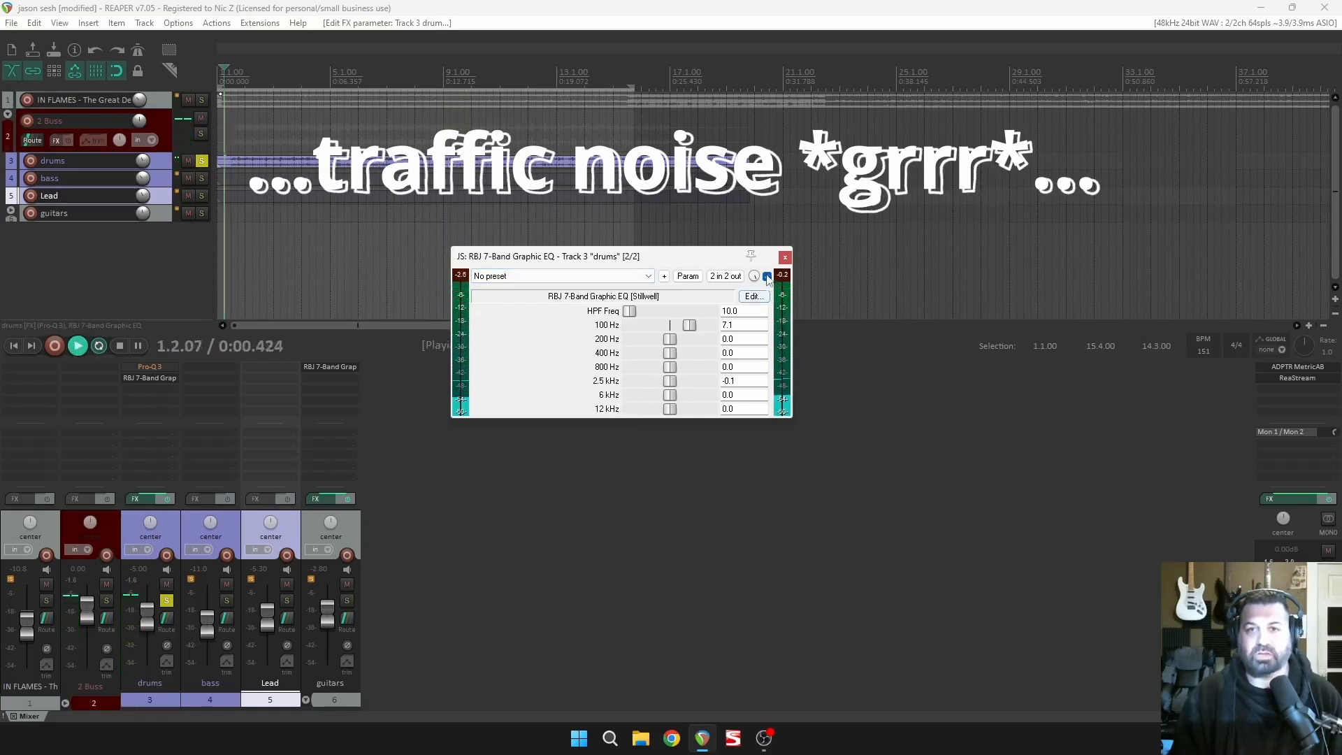
key("space")
left_click(767, 276)
left_click(766, 276)
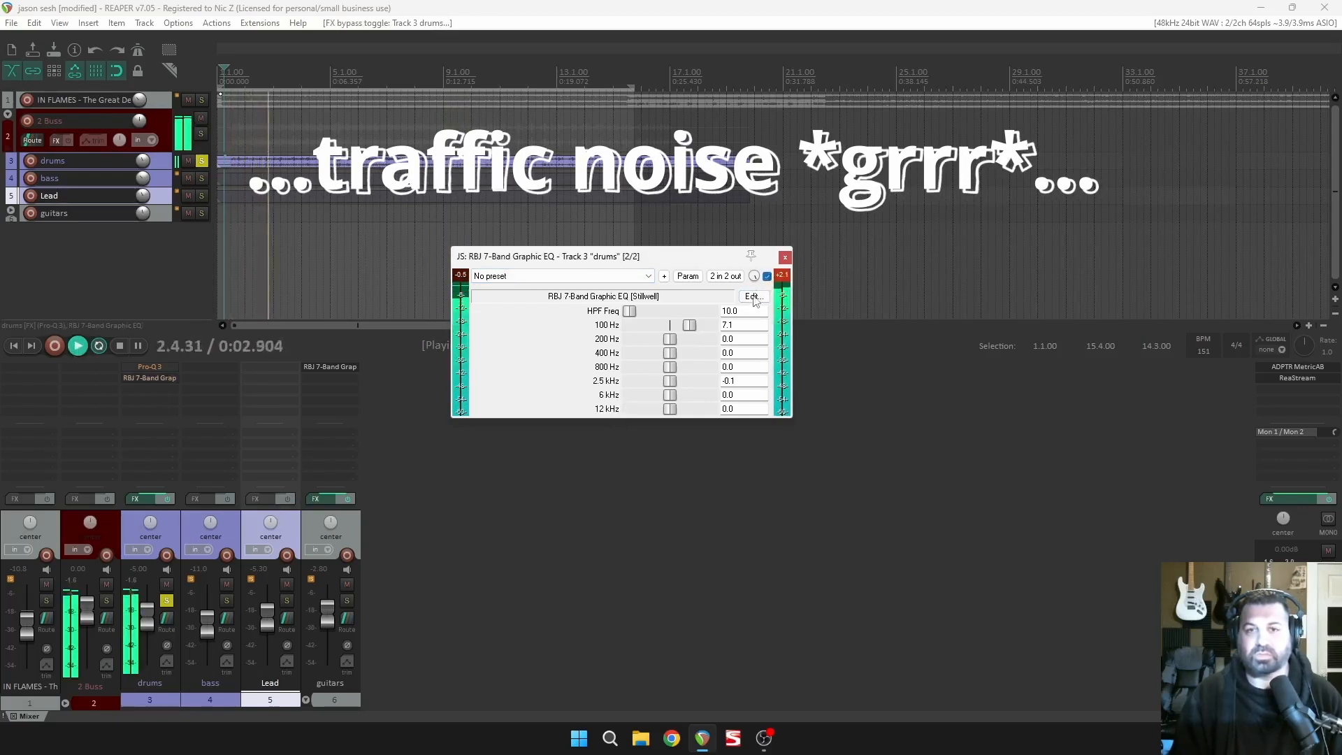
Raise the drums EQ's 200 Hz band to 1.4 while listening to the soloed drums.
left_click(672, 340)
key("space")
key("space")
mouse_move(672, 339)
left_mouse_down()
mouse_move(689, 339)
mouse_move(664, 340)
mouse_move(676, 339)
left_mouse_up()
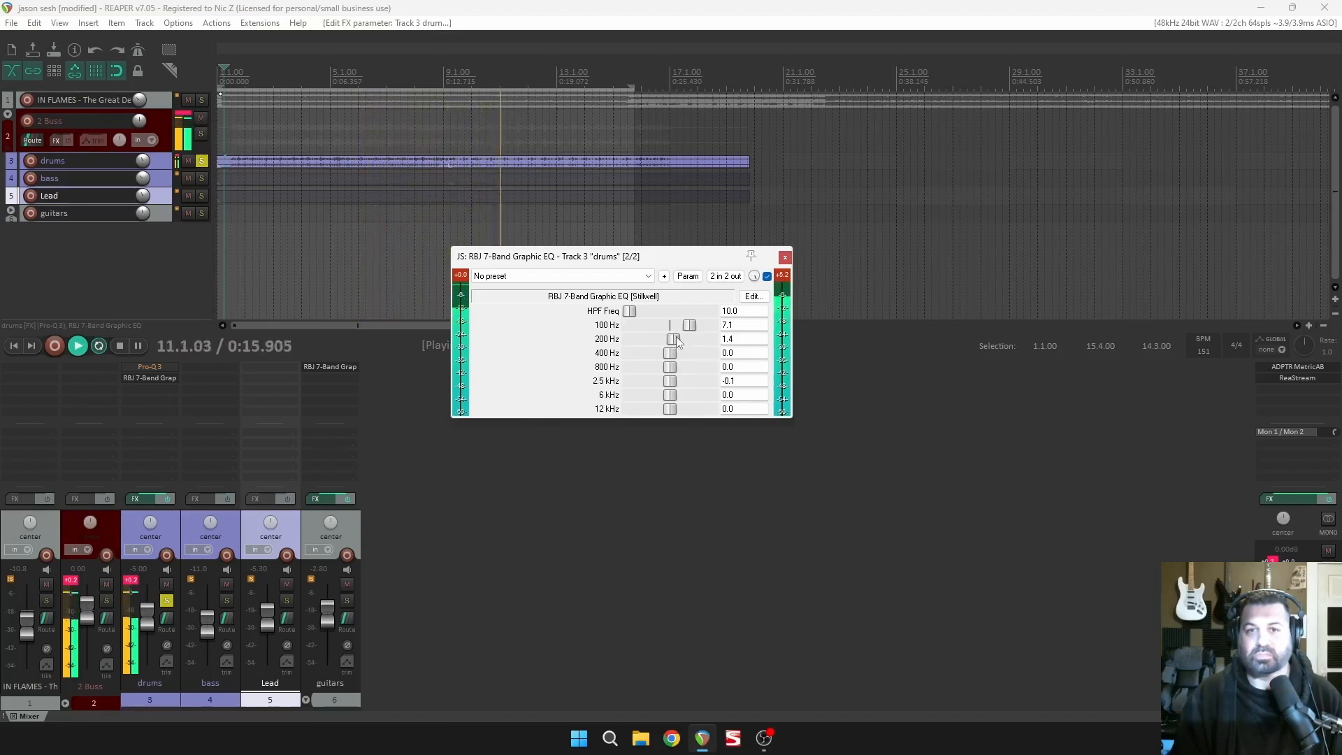
key("space")
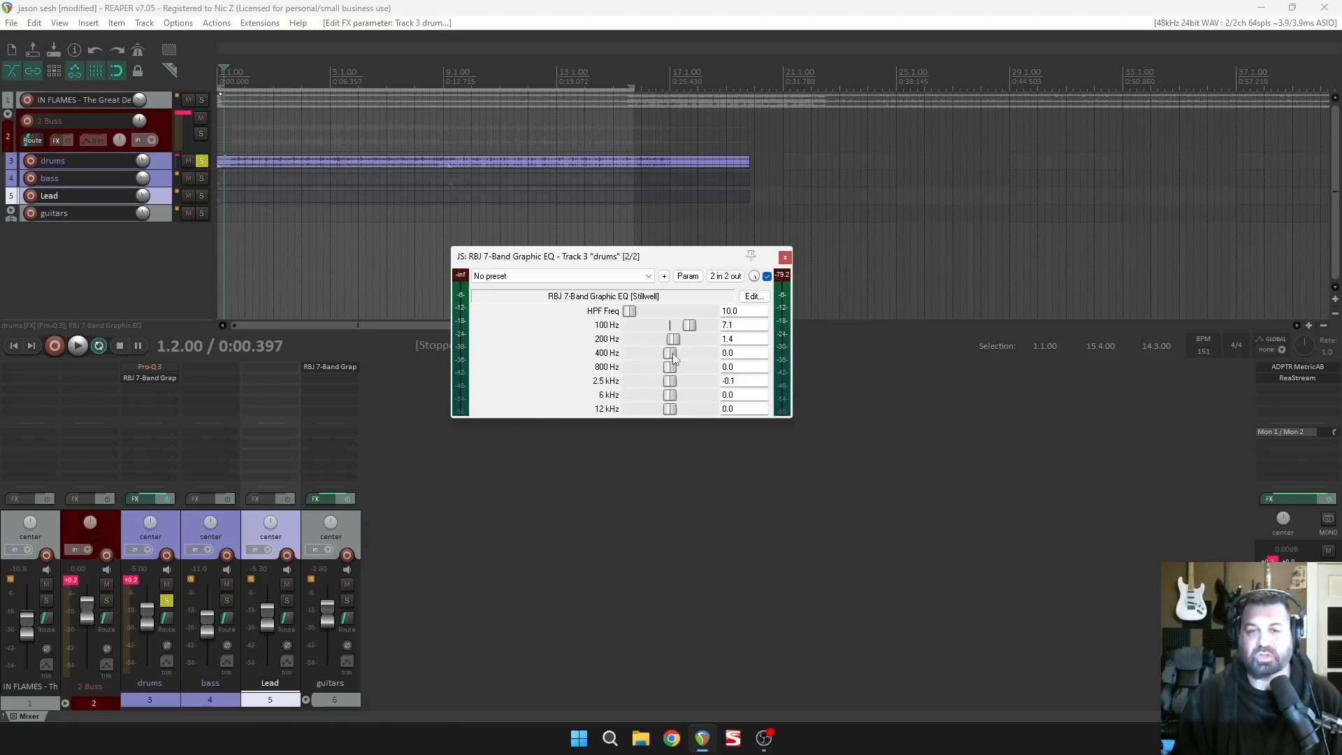
Try a boost on the drums EQ's 400 Hz band during playback, and settle it on a cut of -2.4.
key("space")
left_click_drag(670, 353, 684, 353)
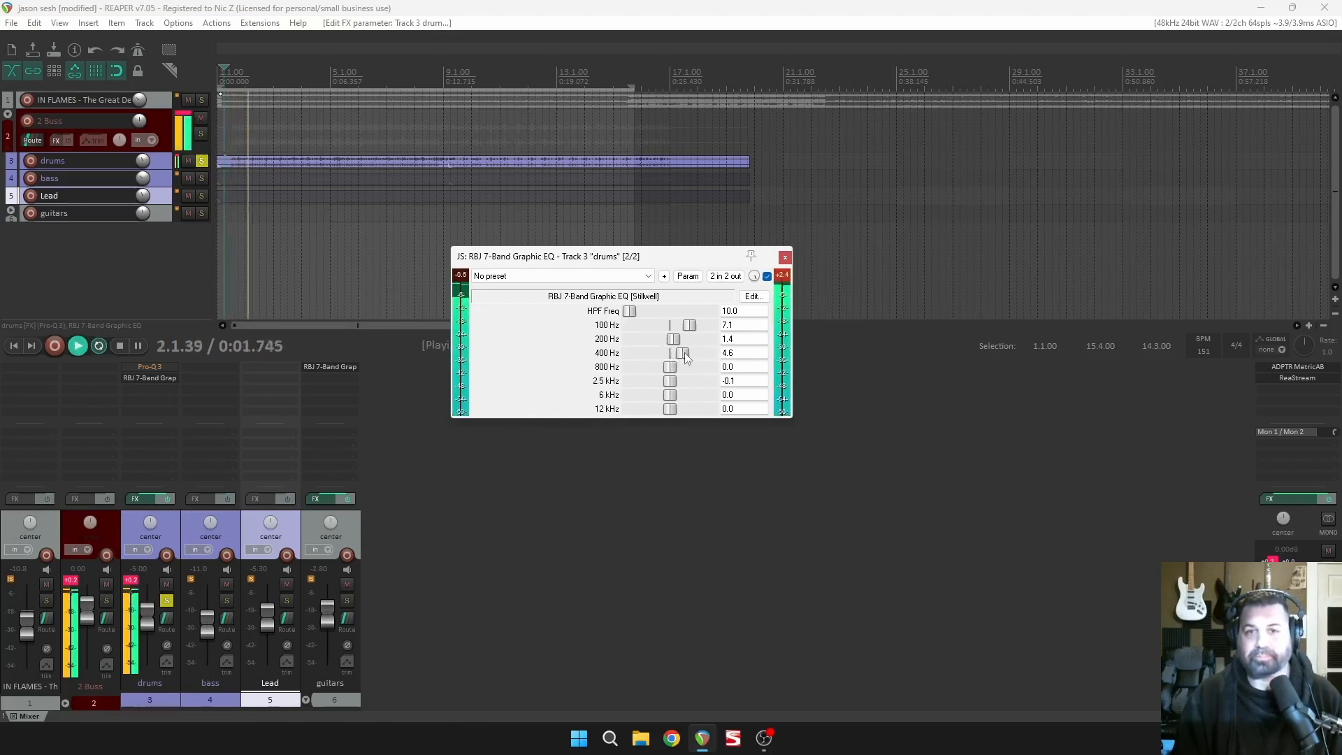
mouse_move(686, 353)
left_mouse_down()
mouse_move(643, 358)
mouse_move(666, 353)
left_mouse_up()
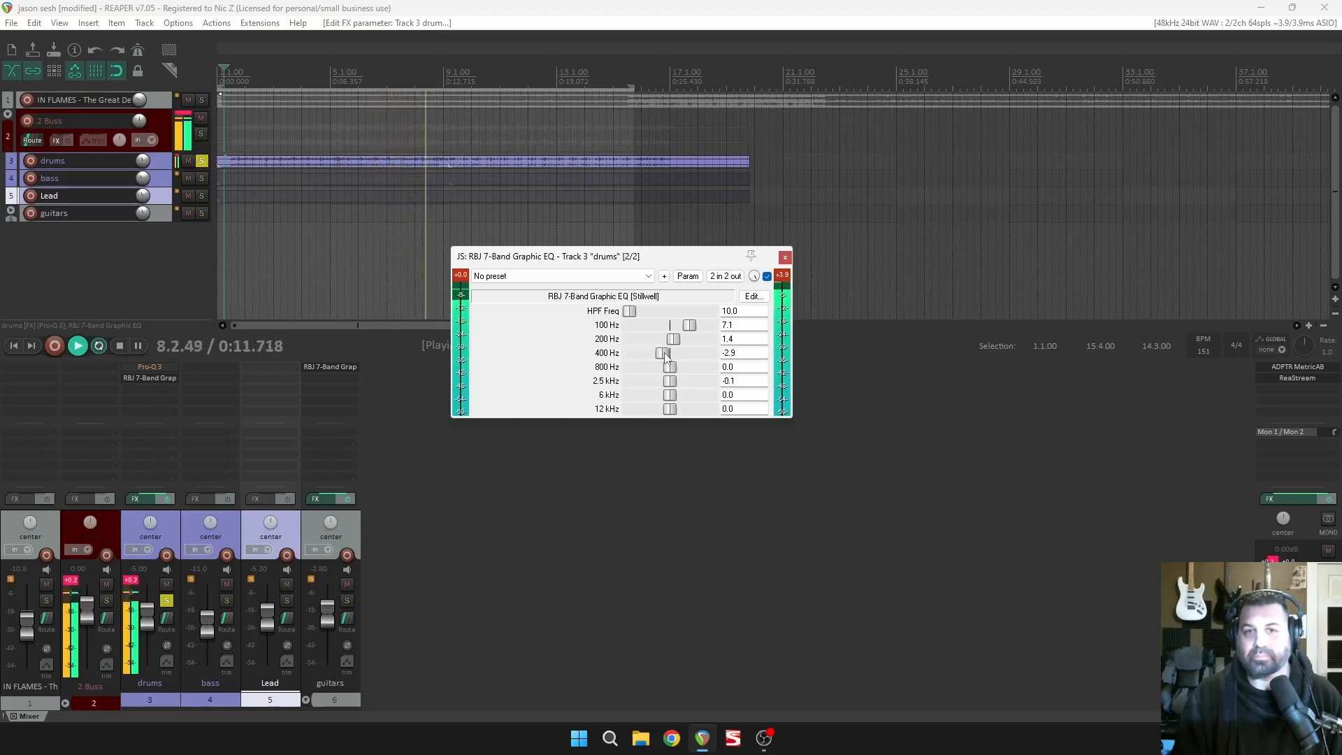
key("space")
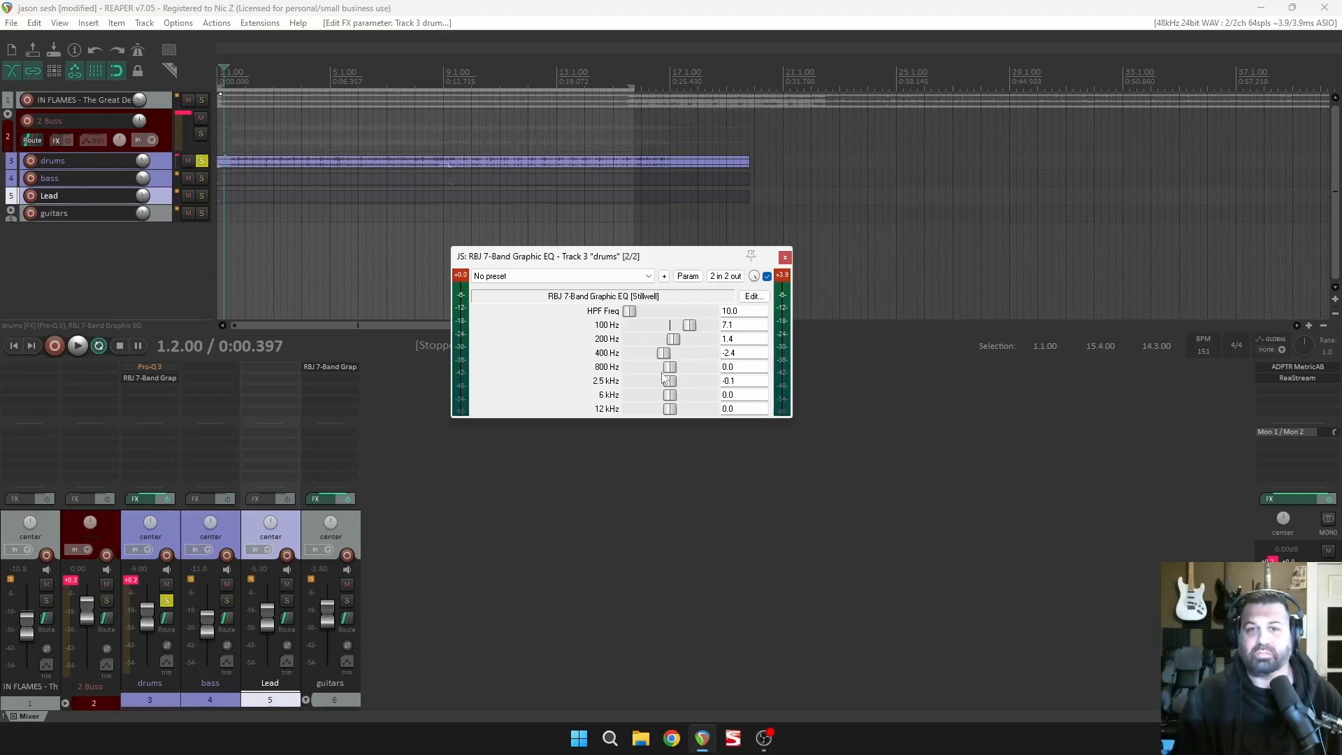
Try strong boosts and cuts on the drums EQ's 800 Hz band during playback, and settle it at -3.0.
key("space")
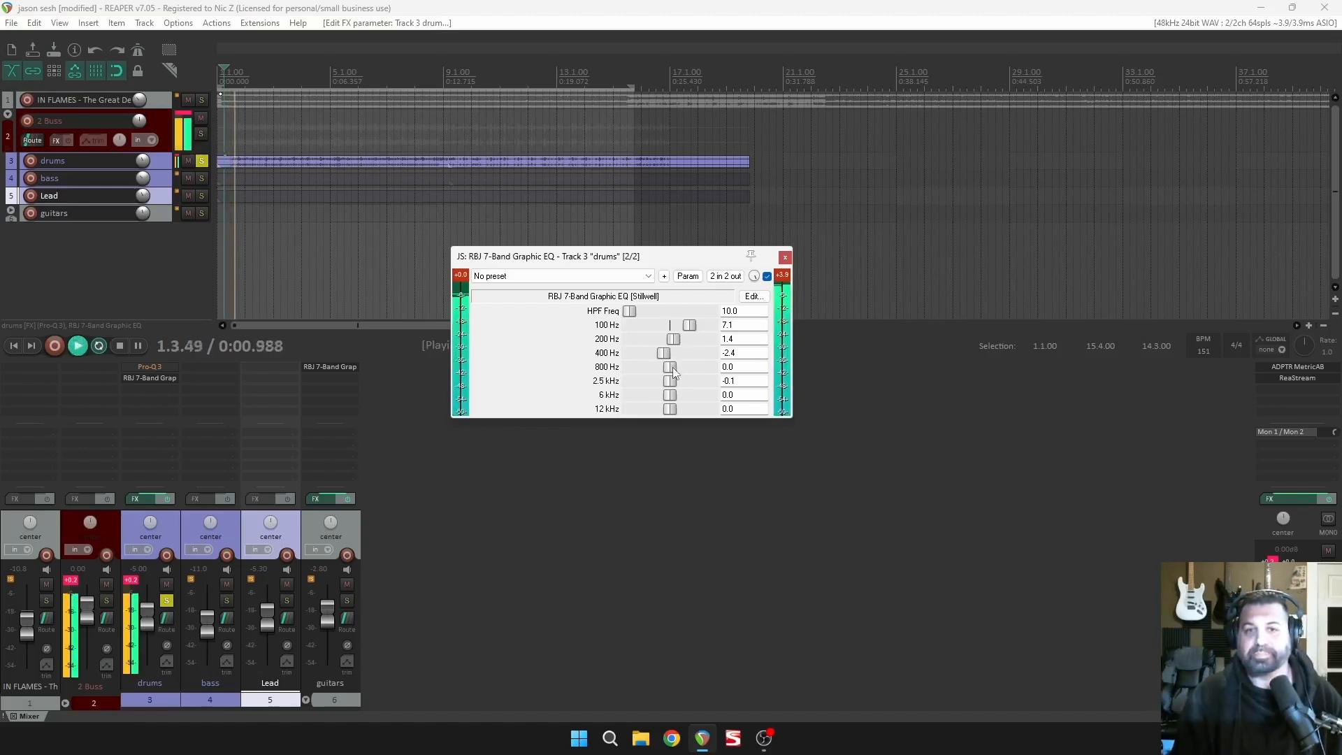
left_click_drag(672, 367, 704, 376)
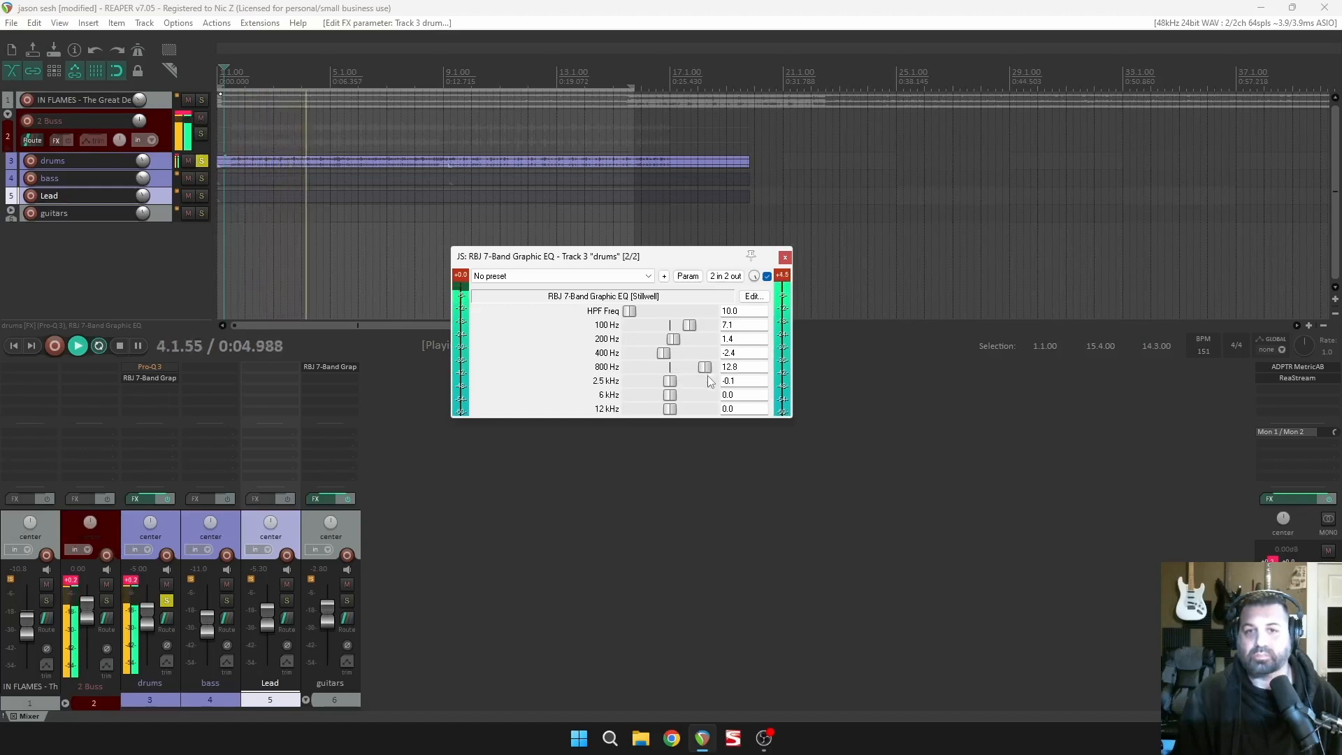
left_click_drag(704, 378, 671, 379)
key("space")
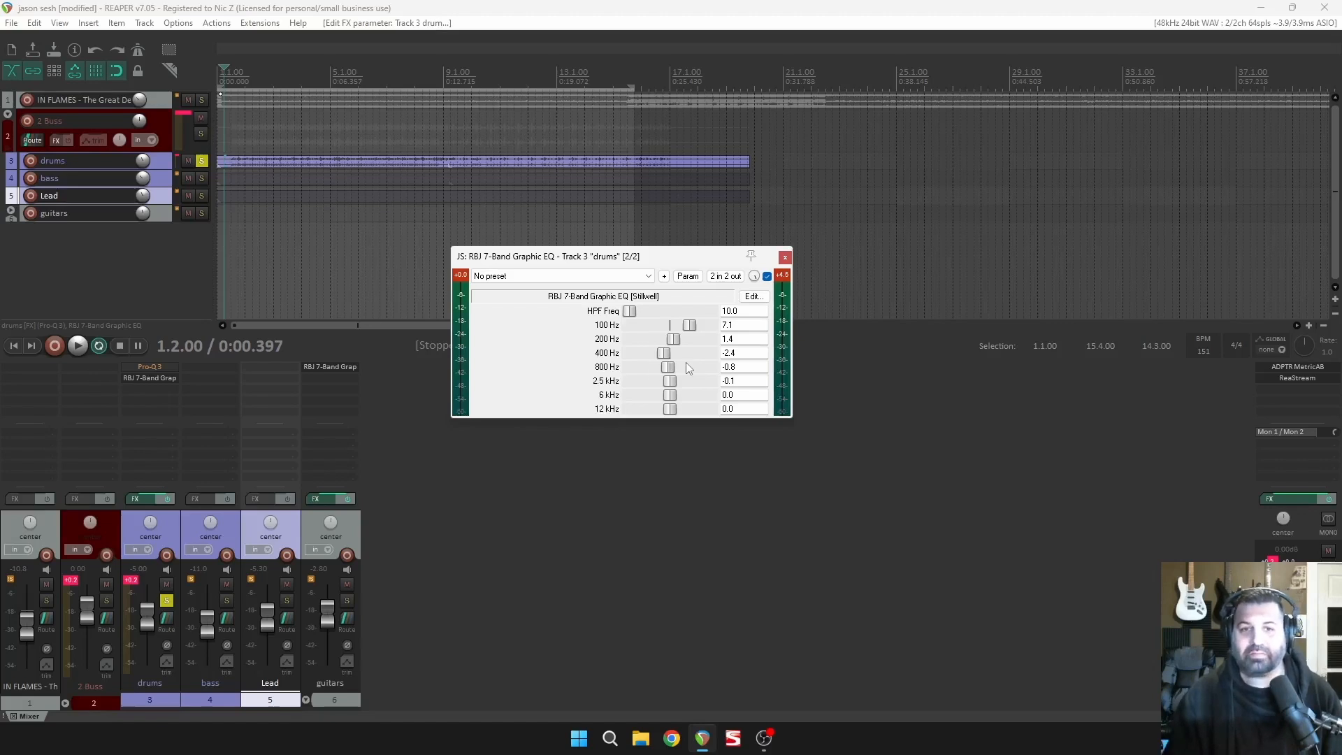
left_click_drag(666, 377, 706, 371)
key("space")
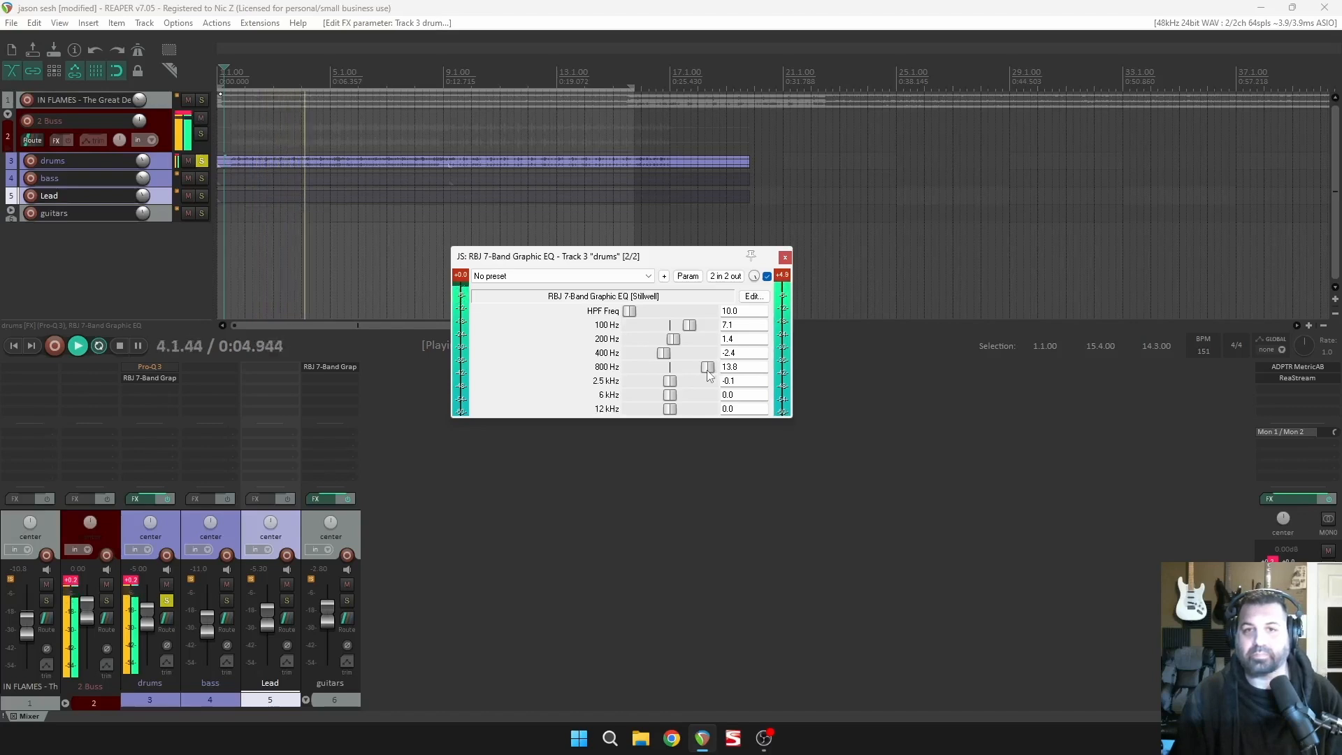
key("space")
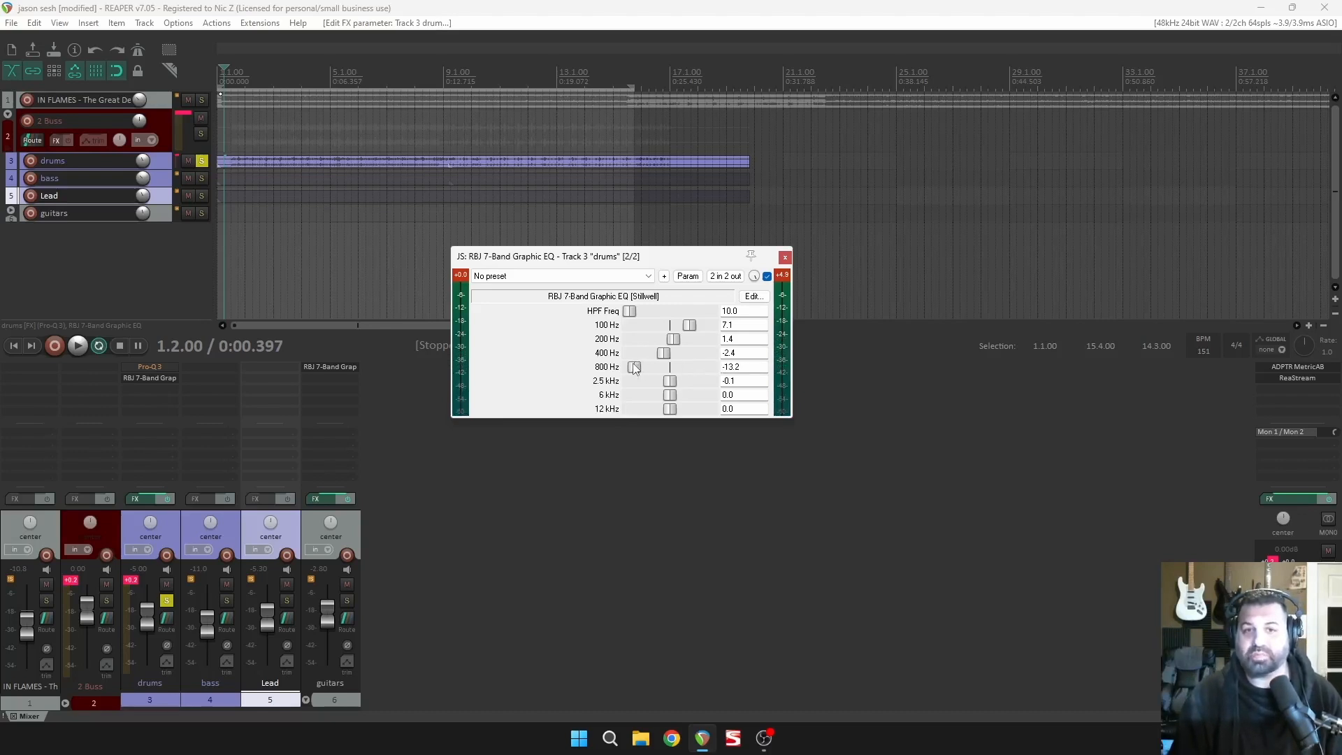
key("space")
left_click_drag(632, 366, 666, 380)
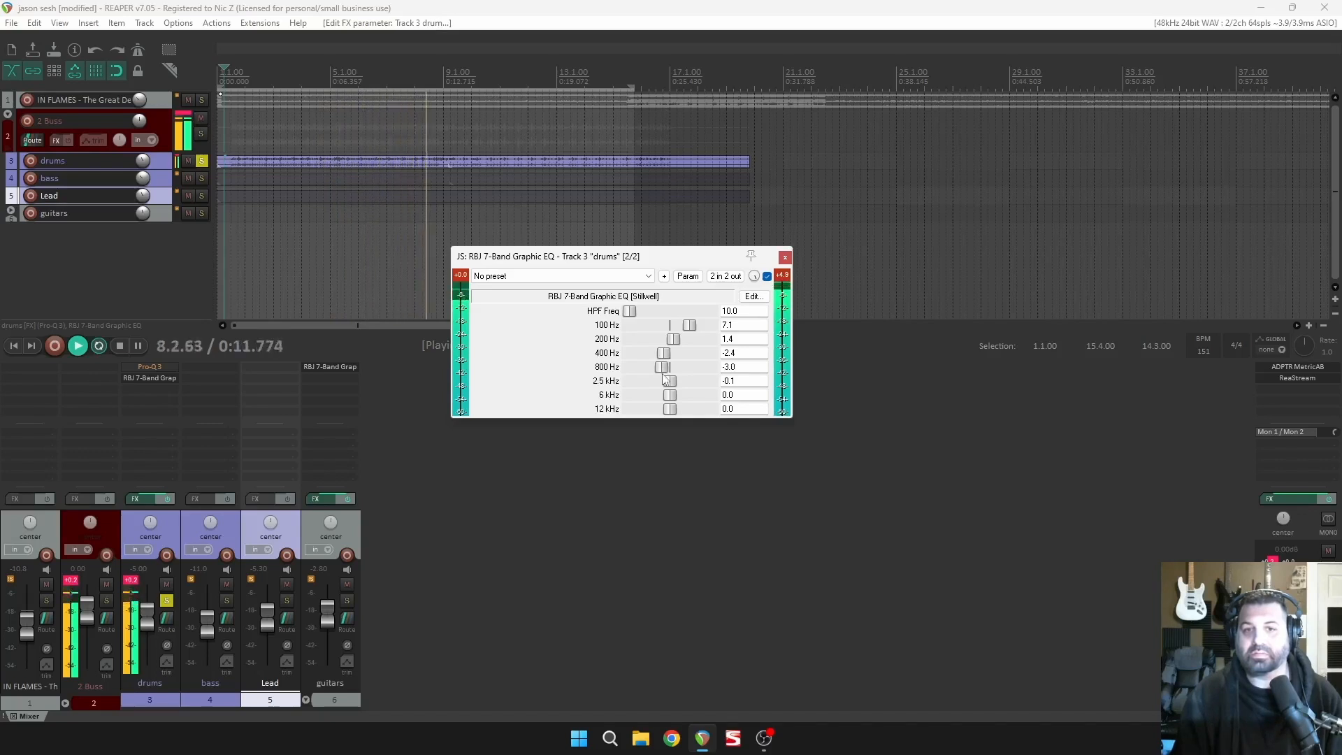
key("space")
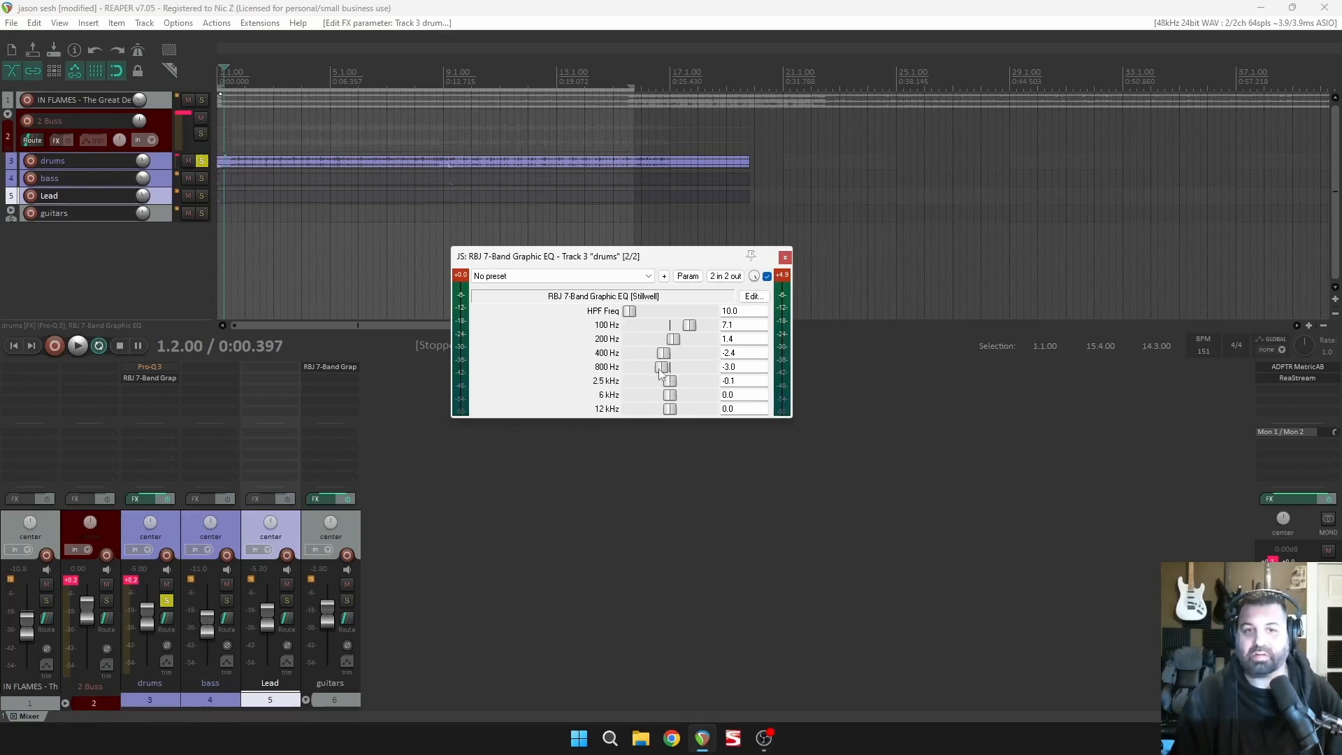
Boost the drums EQ's 2.5 kHz band to 4.0 while listening to the soloed drums.
key("space")
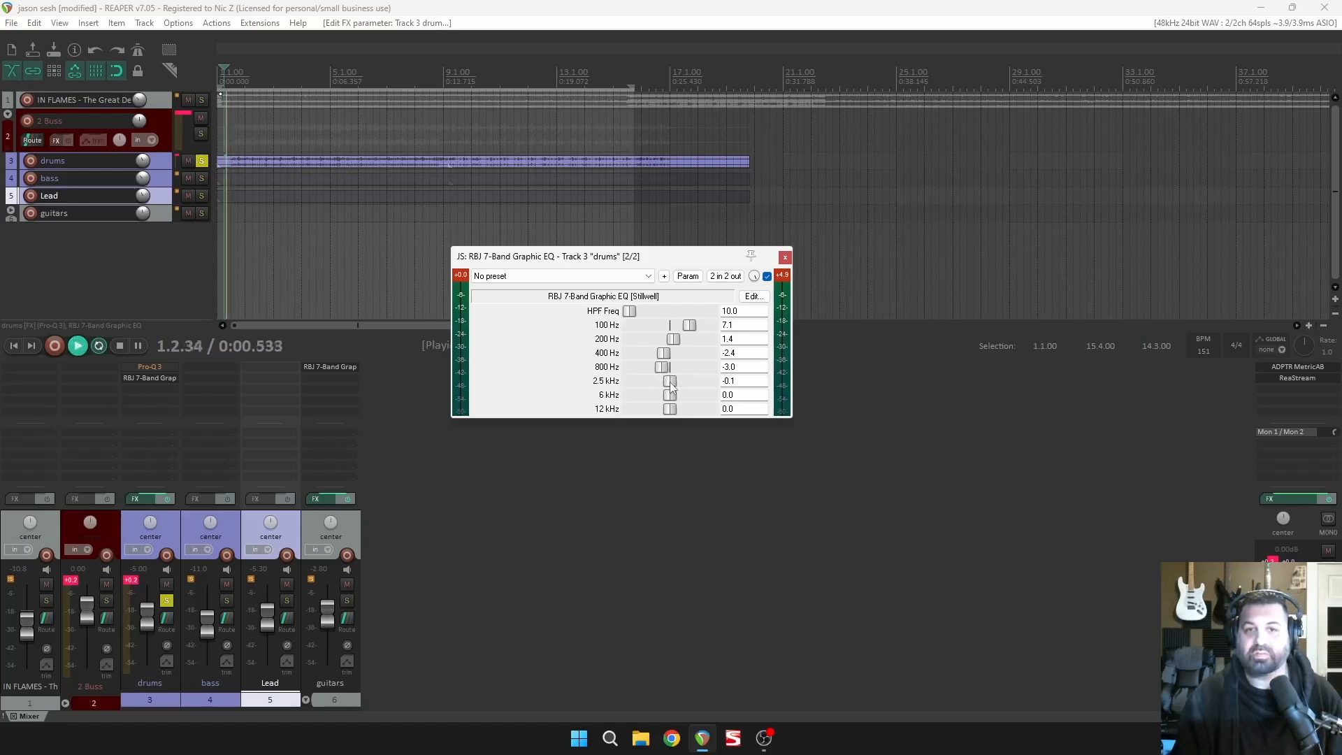
left_click_drag(670, 387, 683, 392)
key("space")
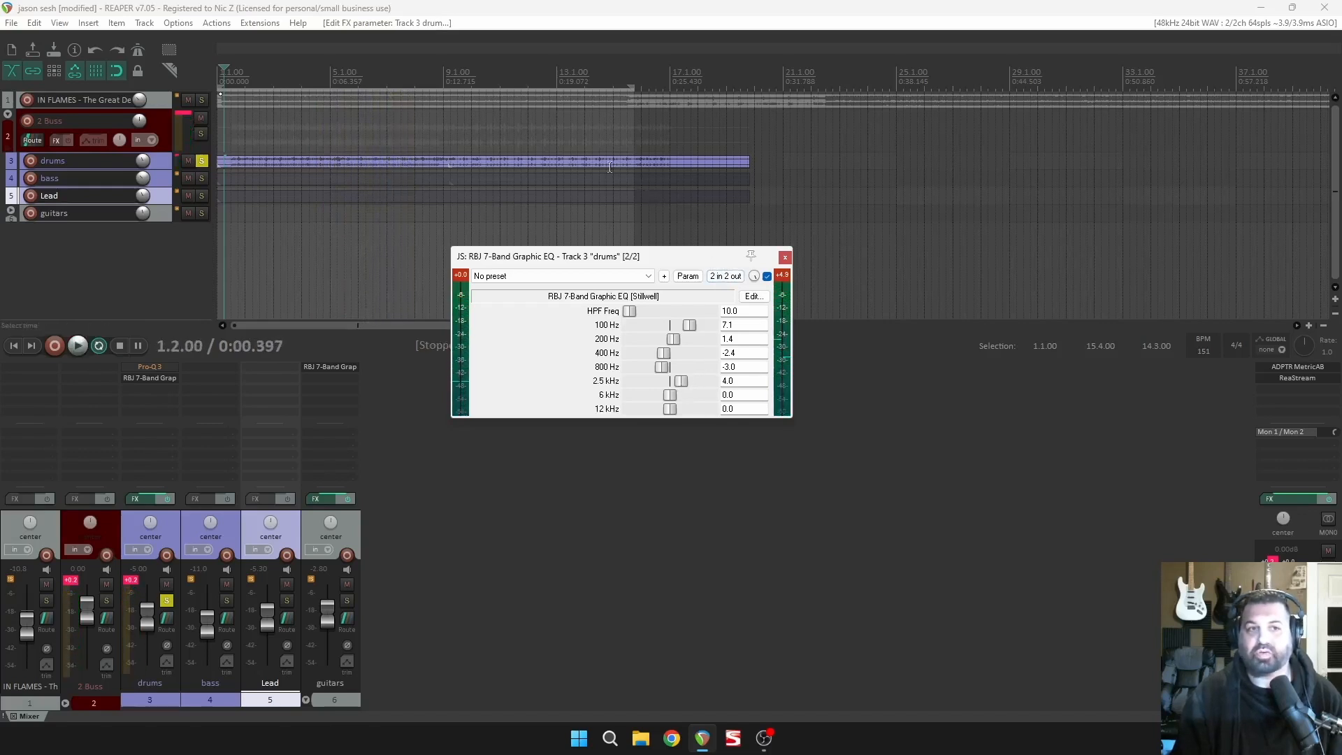
Try a boost of about 4.3 on the drums EQ's 6 kHz band from just after the start, and return it to 0.0.
left_click(236, 81)
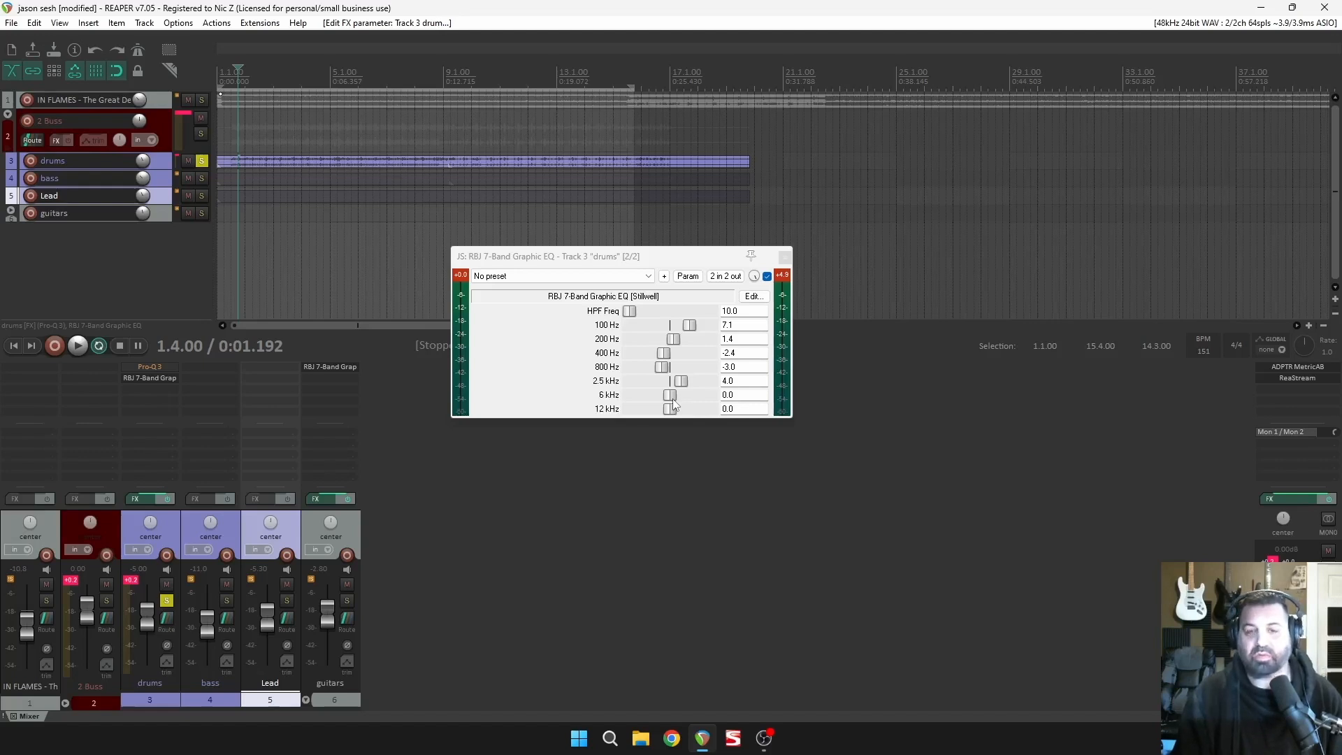
key("space")
left_click_drag(684, 403, 674, 403)
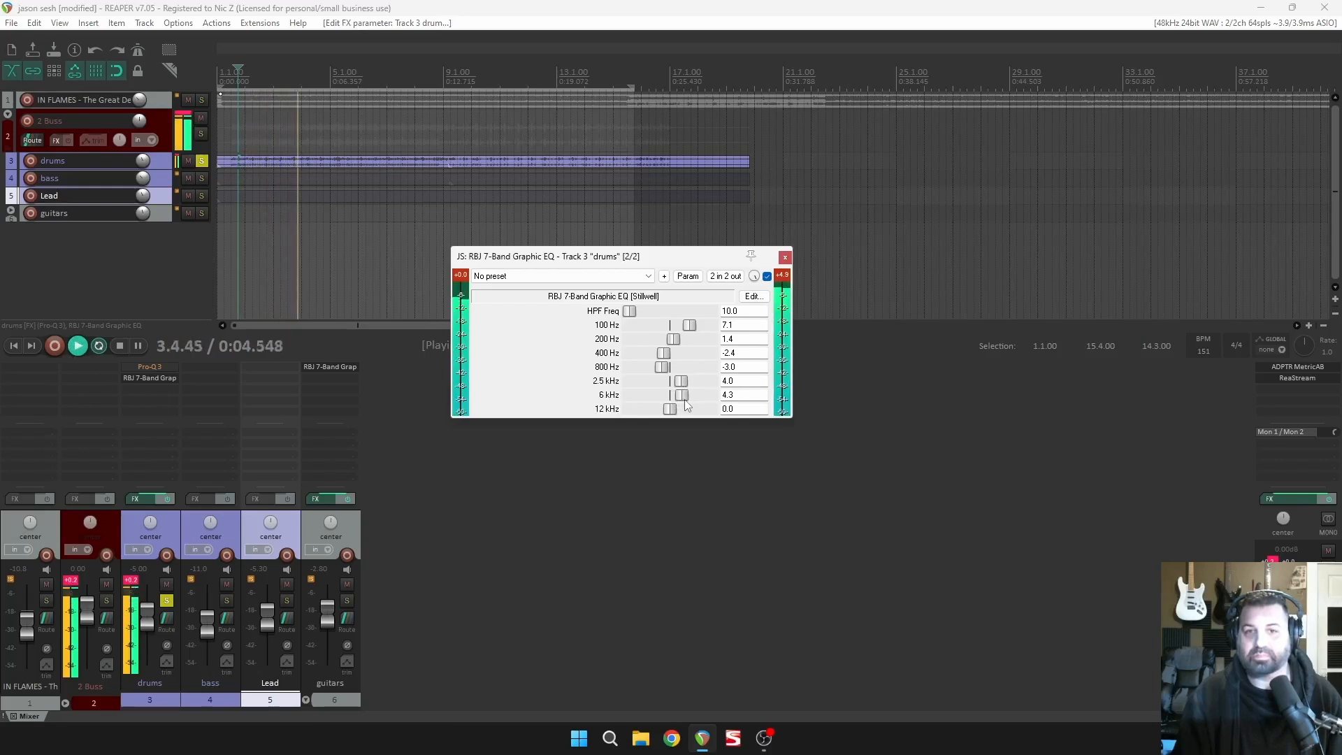
key("space")
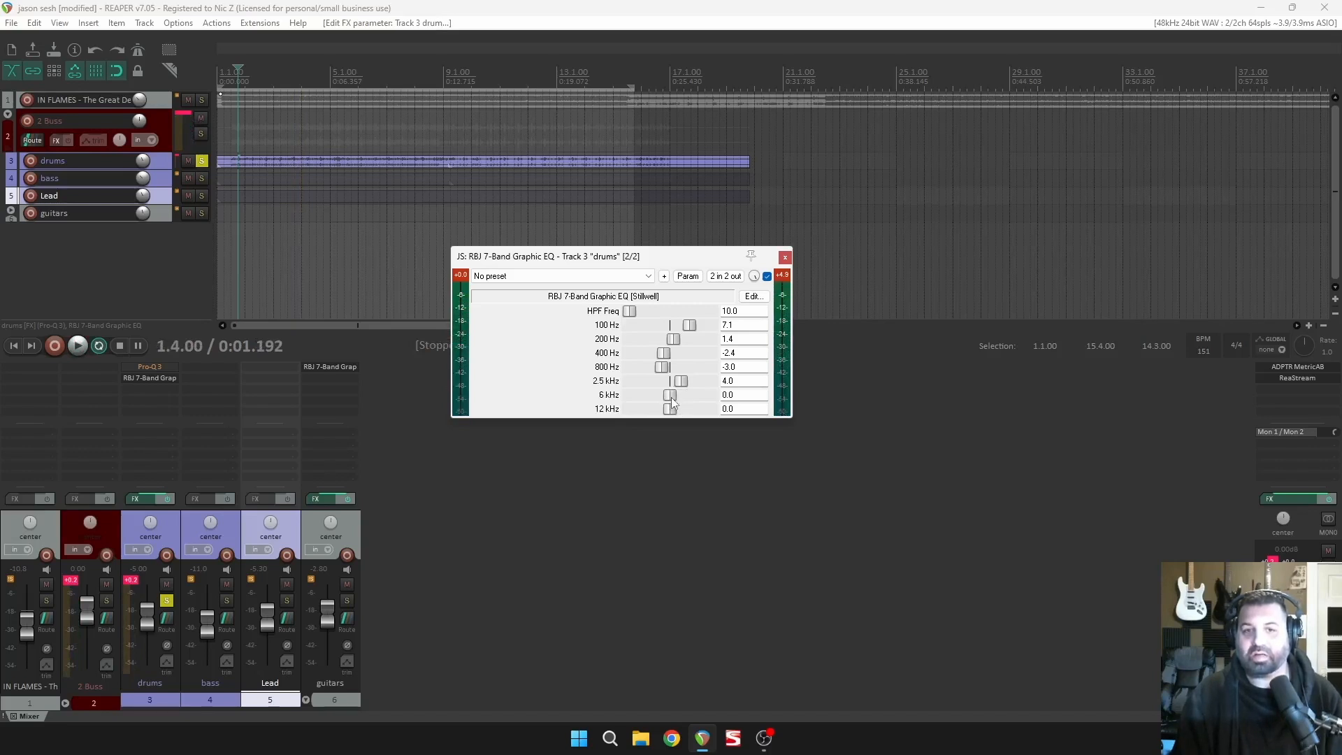
Solo the In Flames reference track instead of the drums, raise its volume, and listen to it.
left_click(46, 600)
left_click(166, 600)
scroll(23, 618, "up", 4)
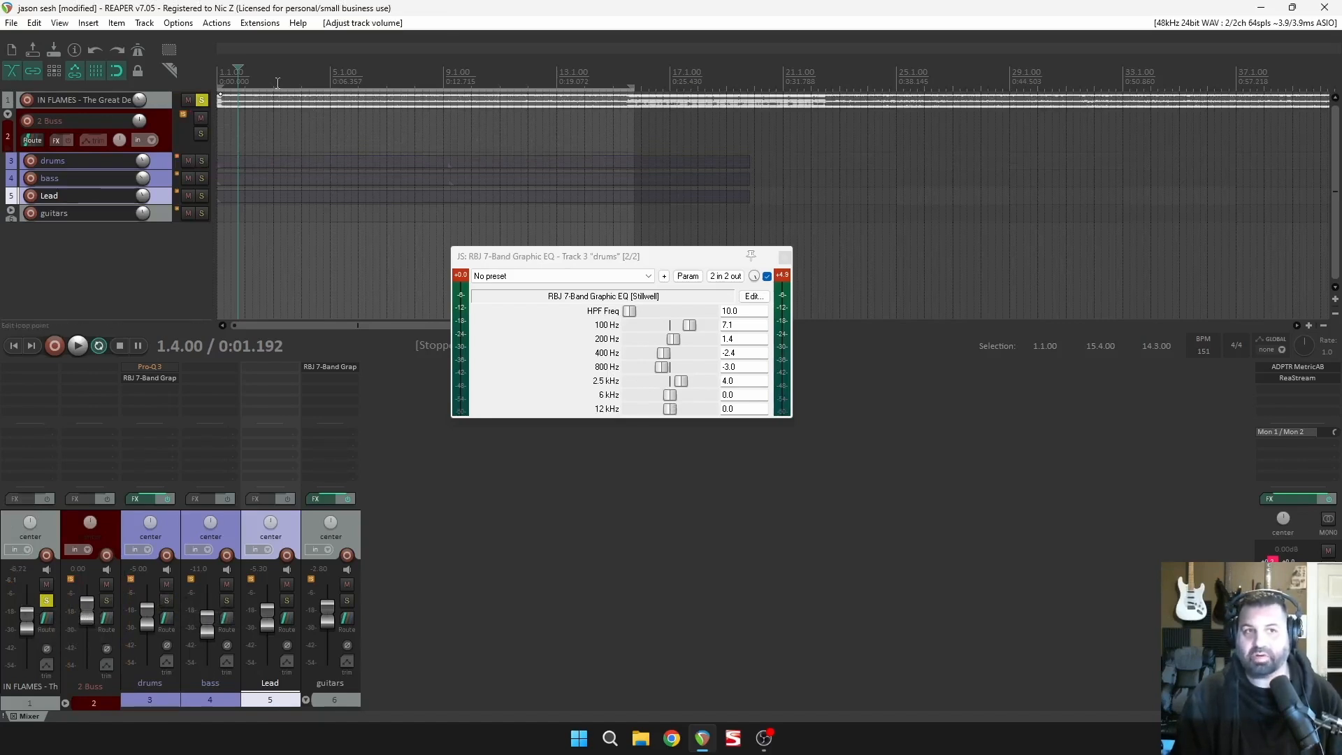
key("space")
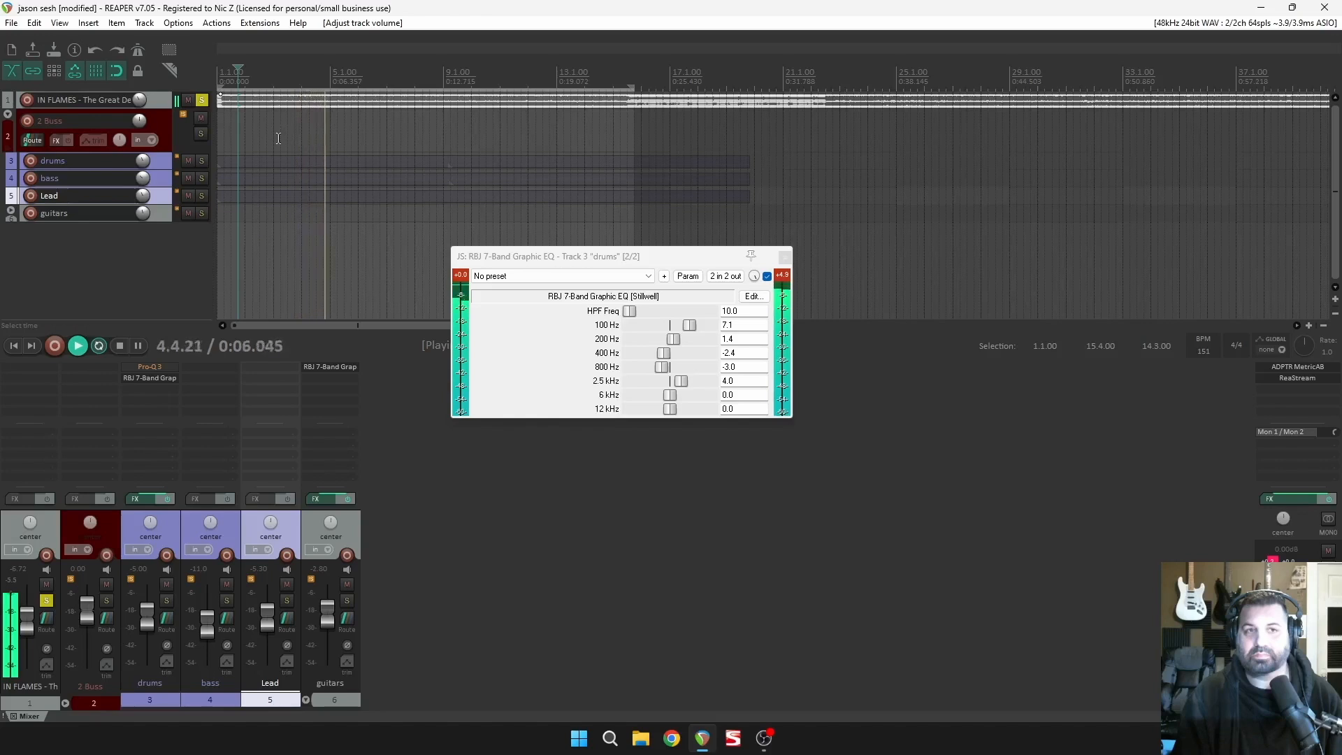
key("space")
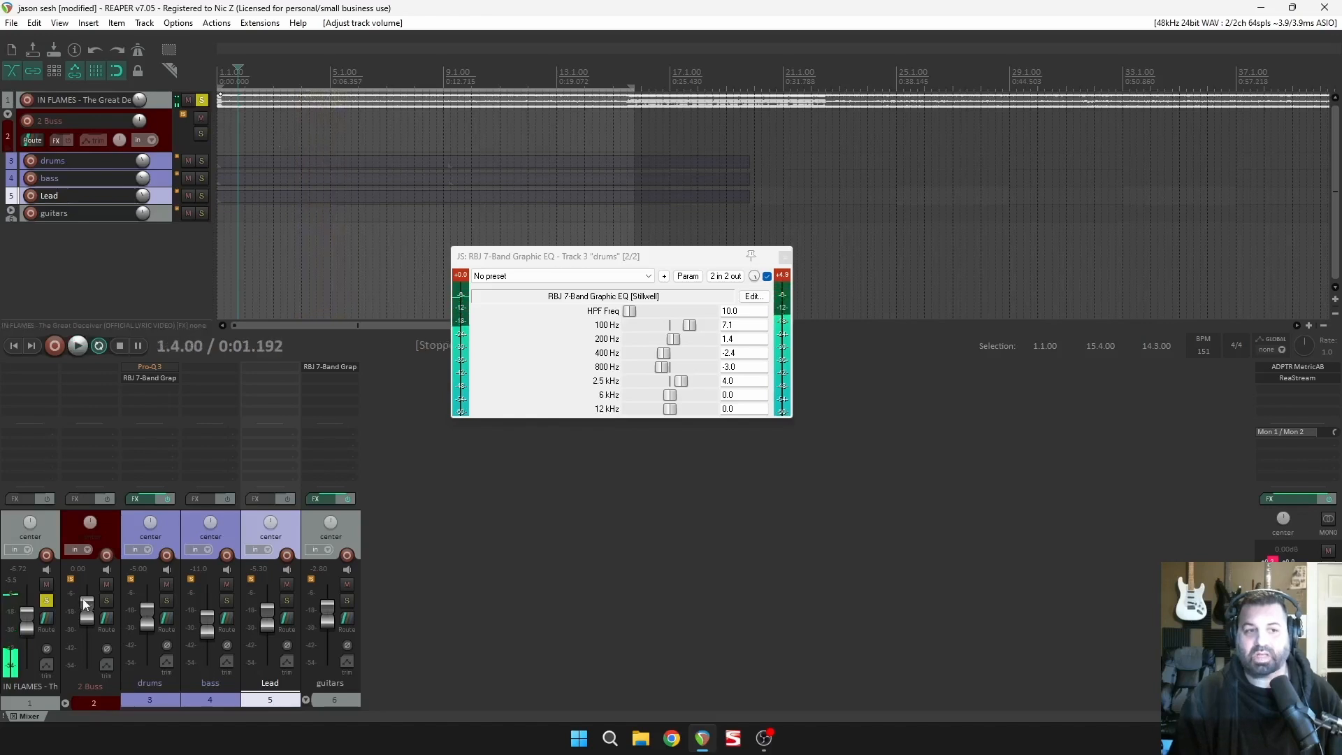
Switch the solo from the reference track back to the drums and play them for comparison.
left_click(46, 601)
left_click(166, 600)
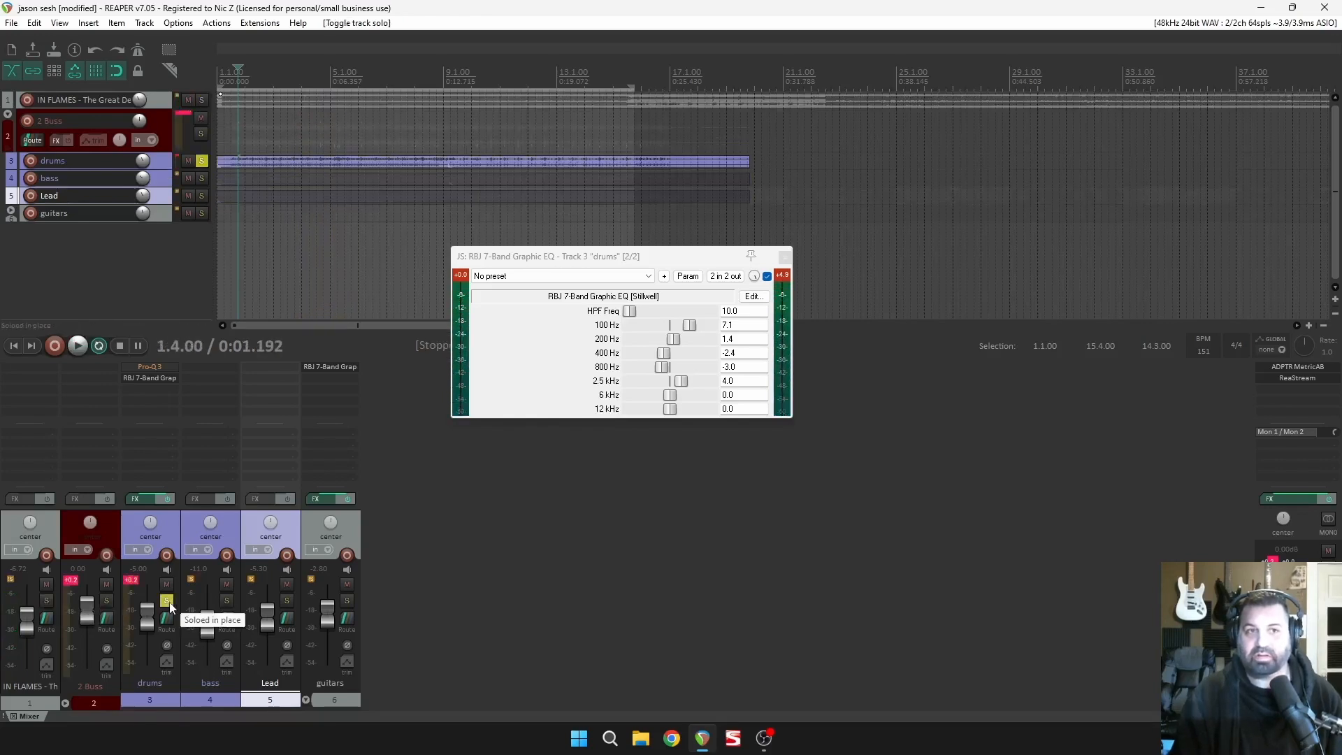
key("space")
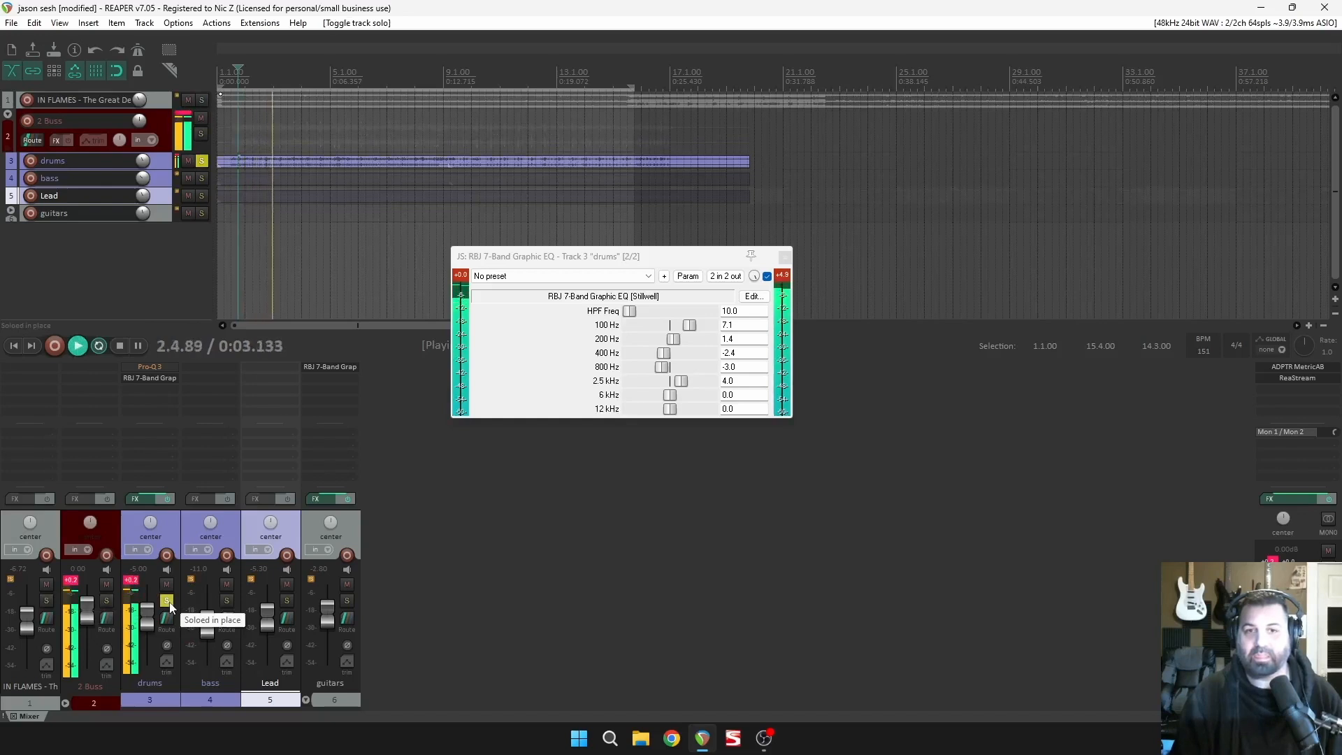
key("space")
key("space")
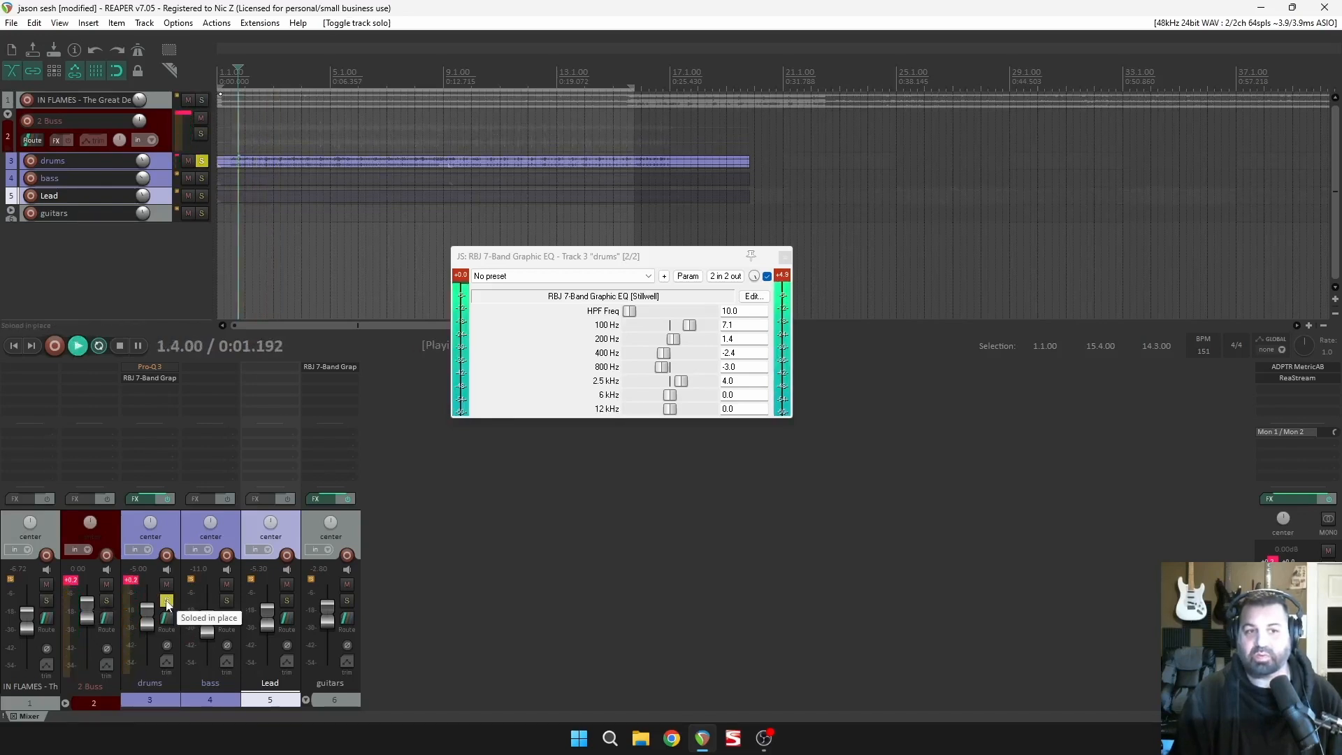
key("space")
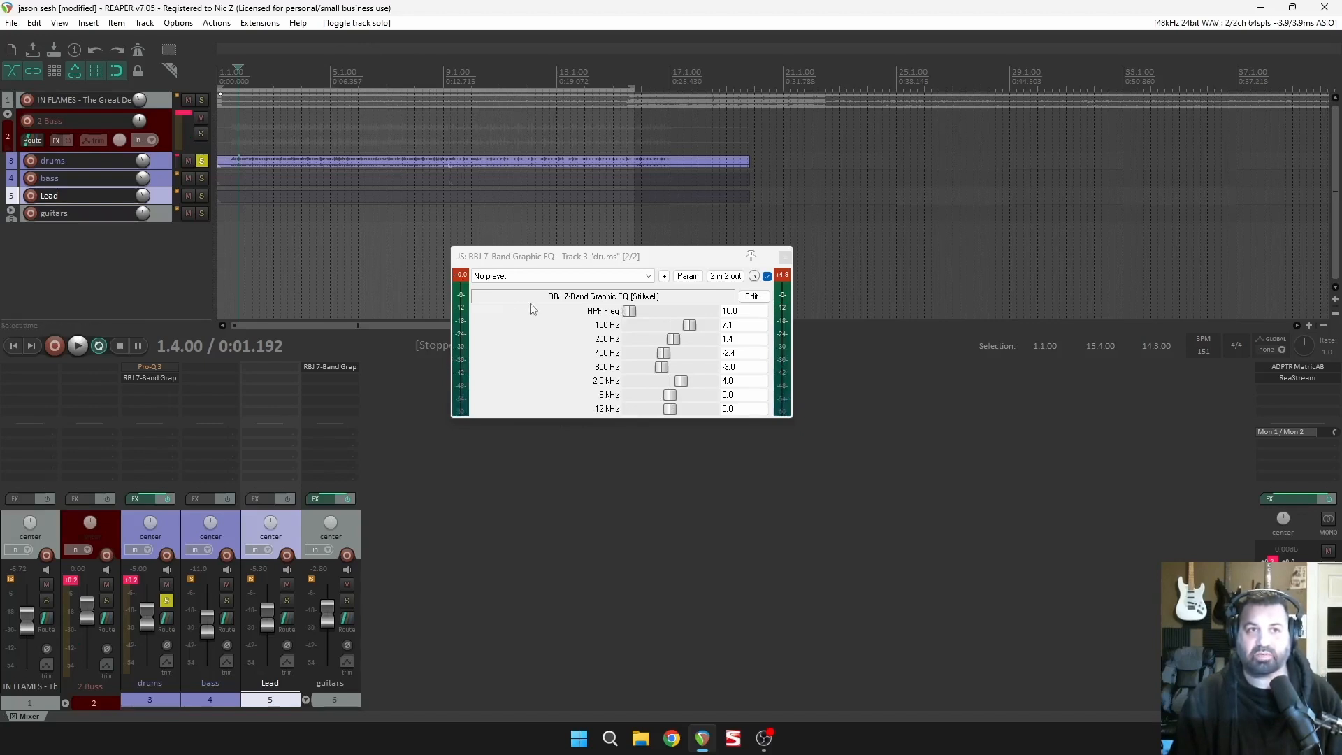
Cut the drums EQ's 6 kHz band to -8.0 during playback, and ease the cut to -5.9.
key("space")
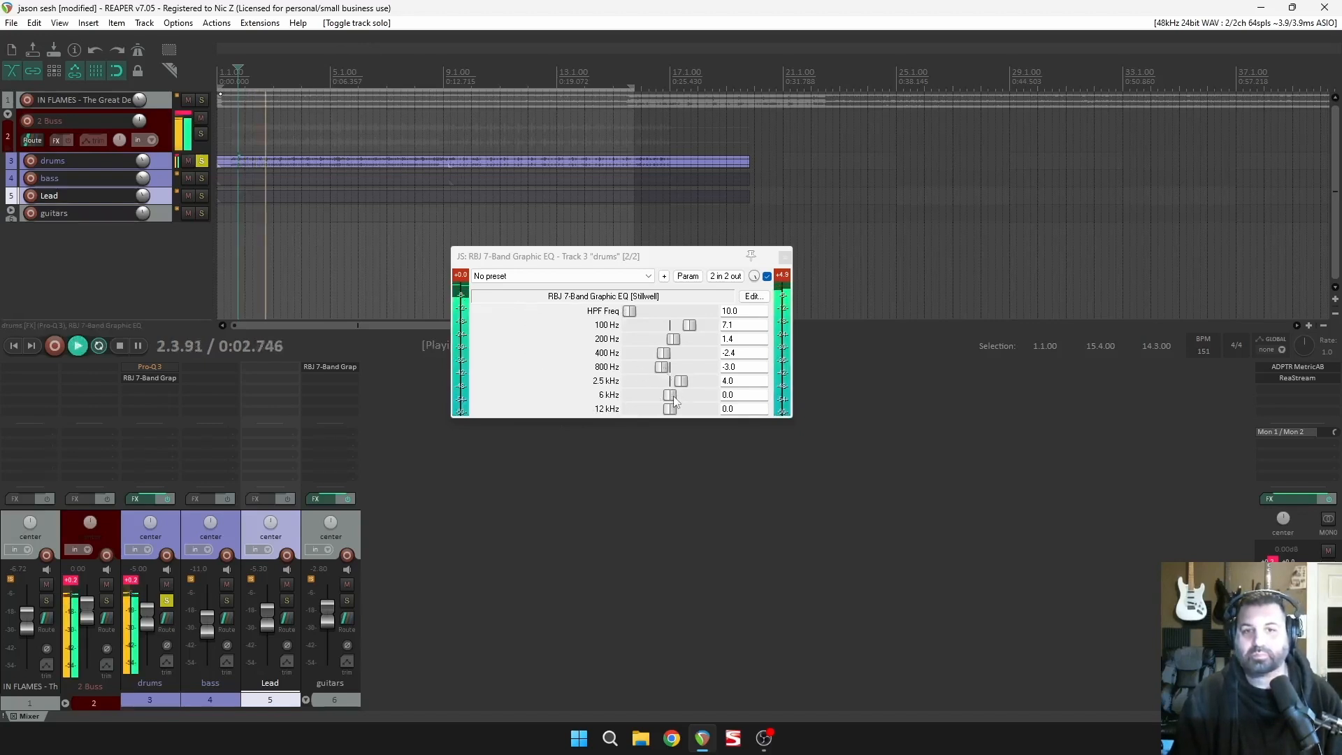
left_click_drag(673, 396, 649, 394)
key("space")
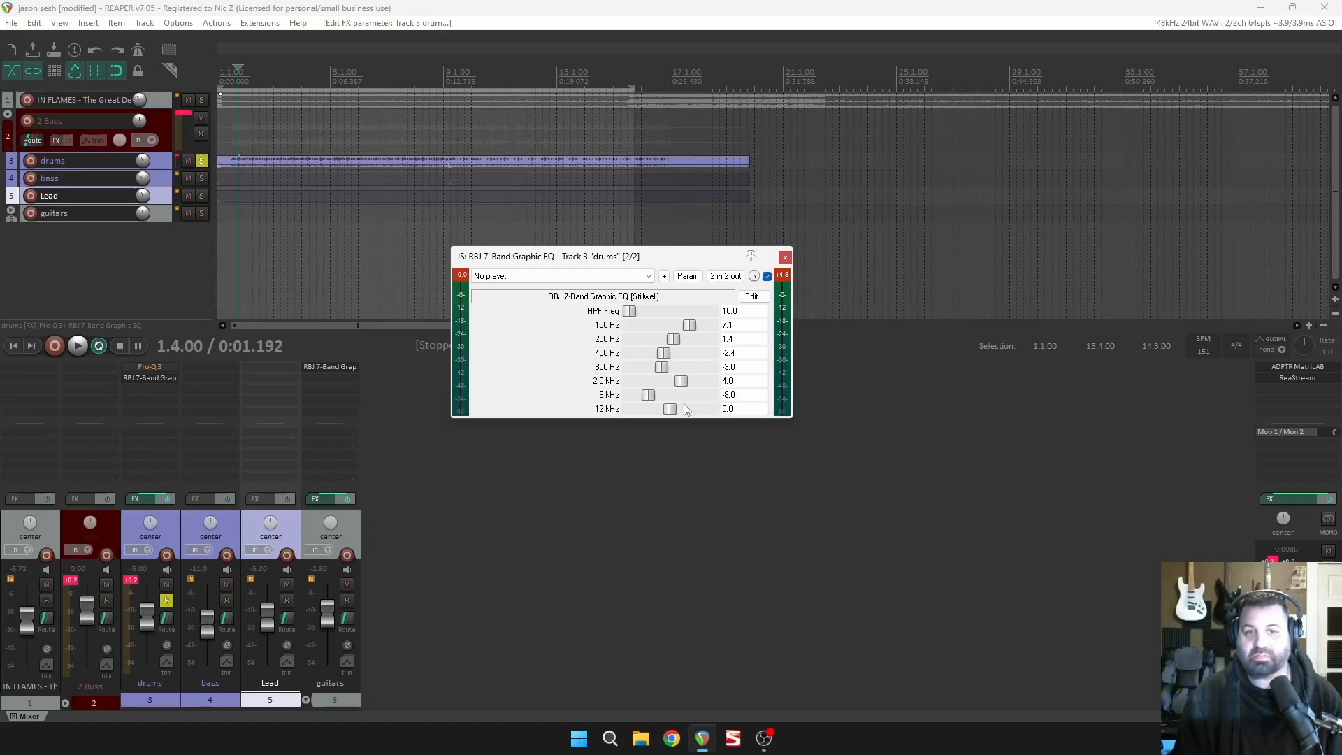
key("space")
mouse_move(650, 395)
left_mouse_down()
mouse_move(673, 395)
mouse_move(659, 400)
left_mouse_up()
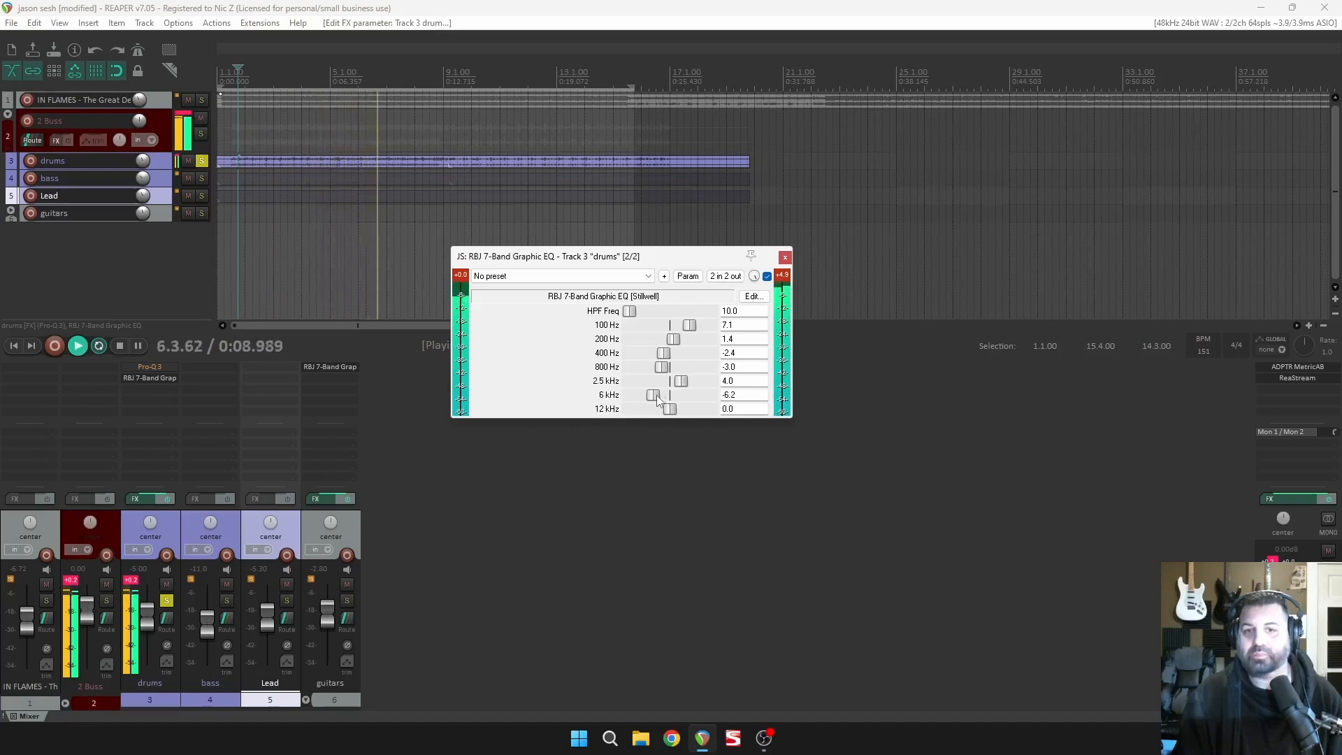
left_click_drag(657, 398, 657, 398)
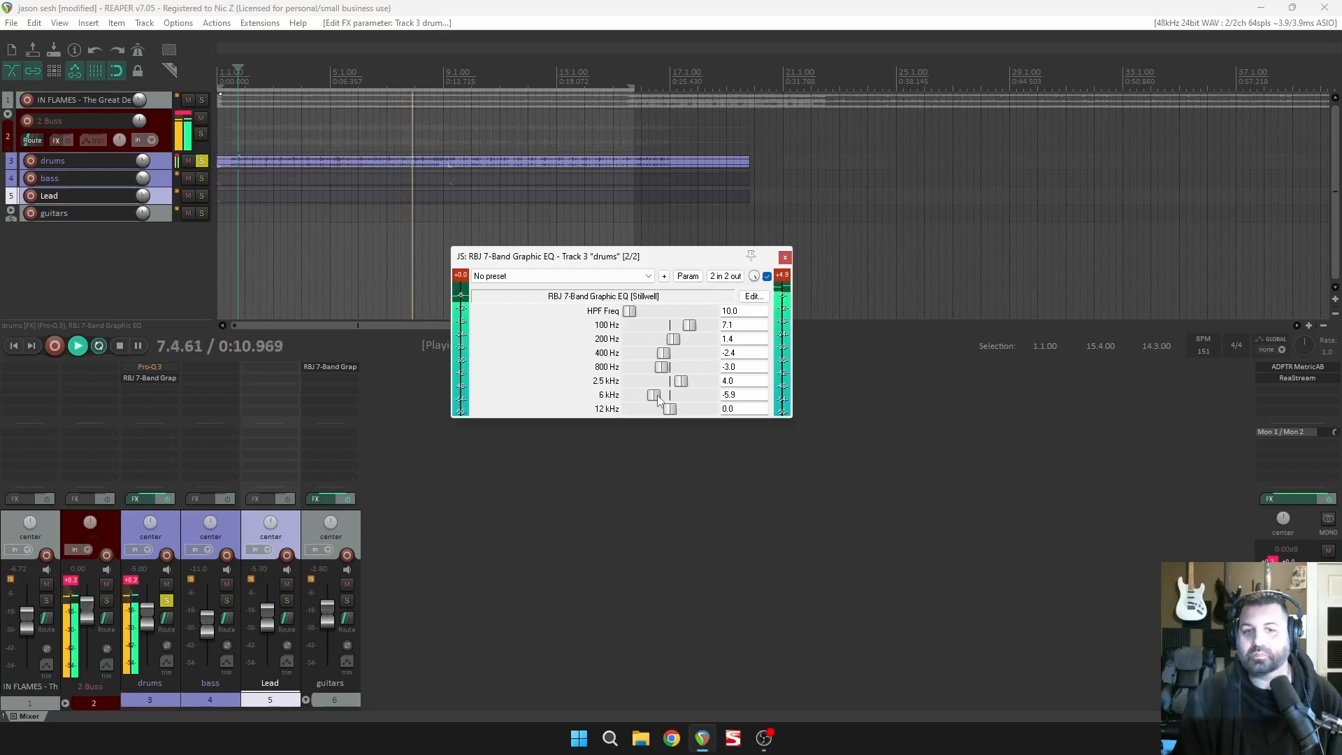
key("space")
Try a 6.4 boost on the drums EQ's 12 kHz band, and cut it to -10.8 while playing from bar 3.
key("space")
left_click_drag(670, 413, 689, 413)
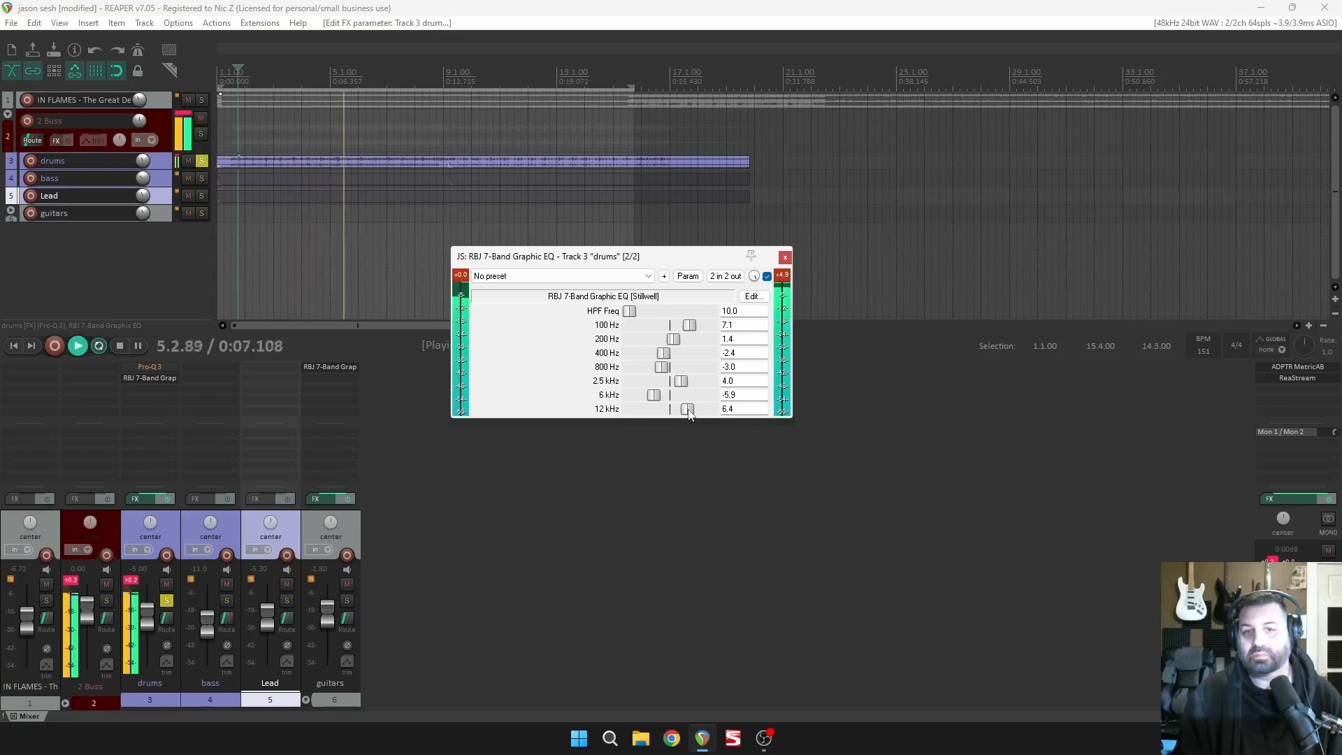
key("space")
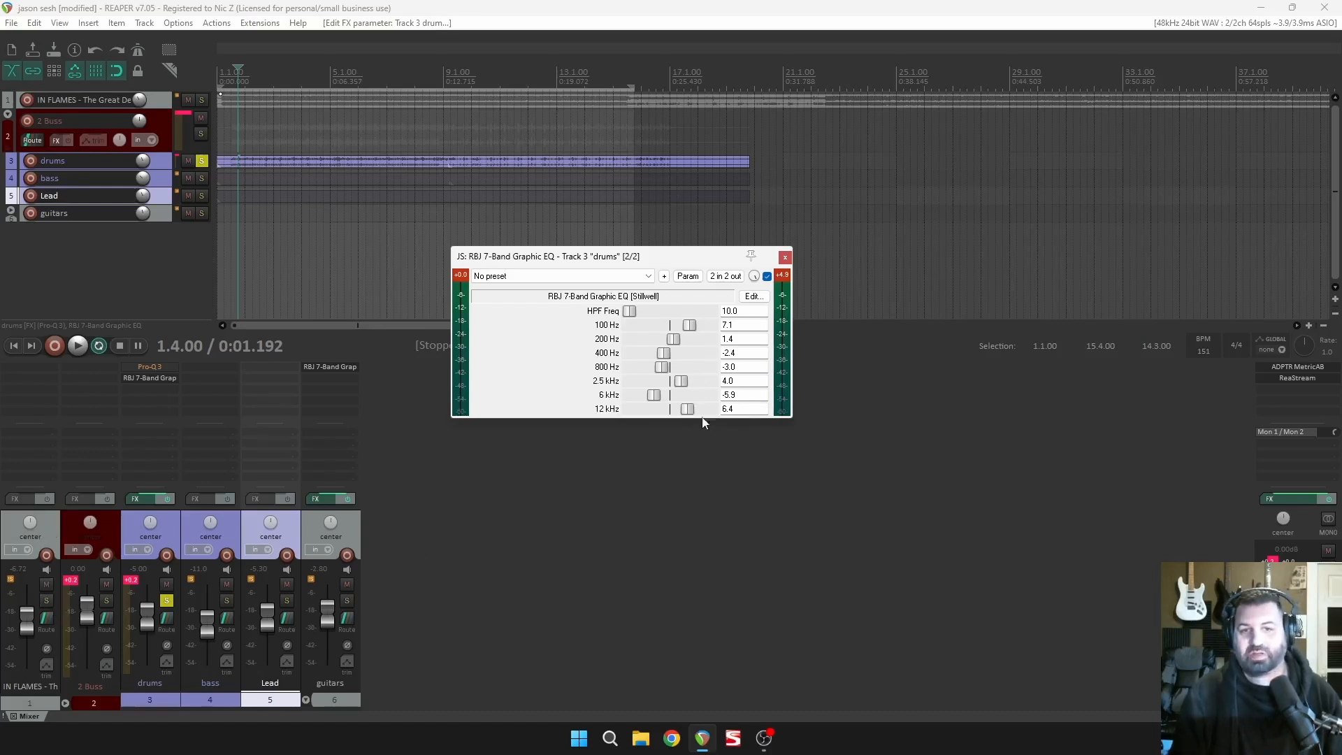
left_click(273, 78)
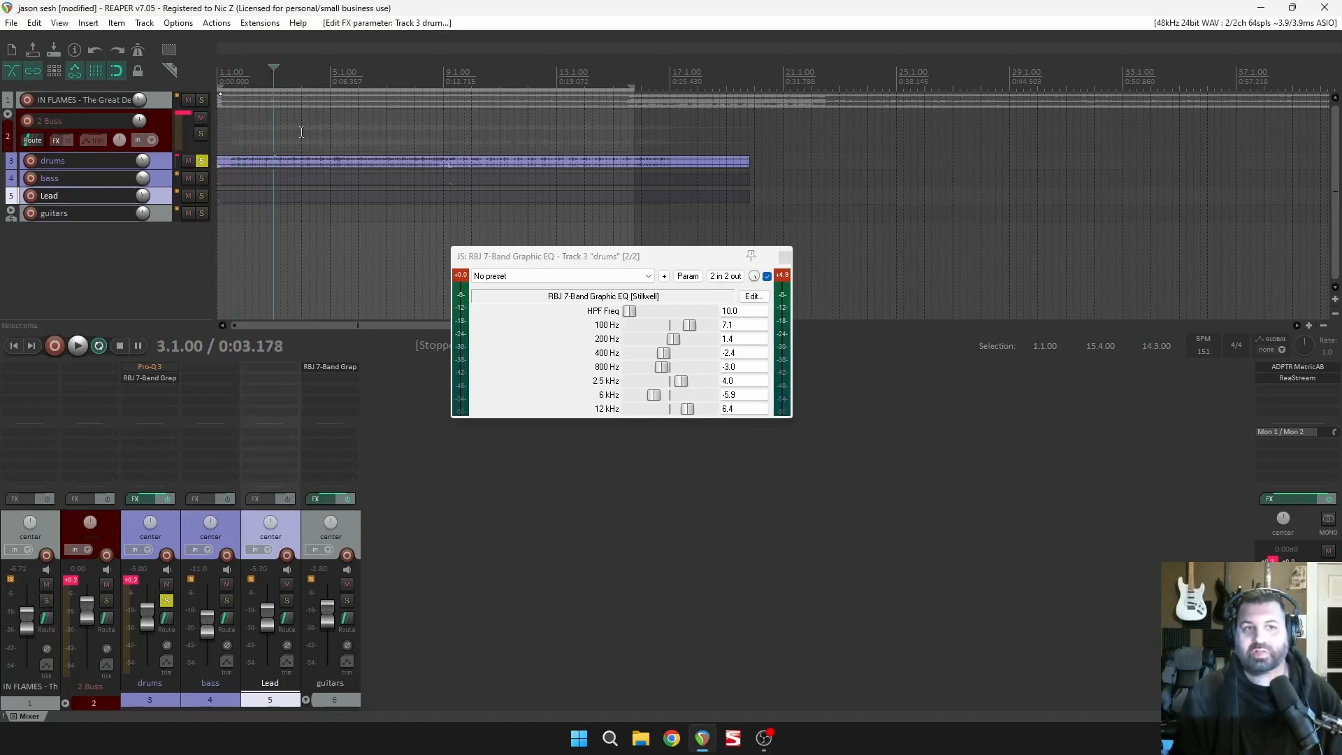
key("space")
left_click_drag(688, 409, 640, 416)
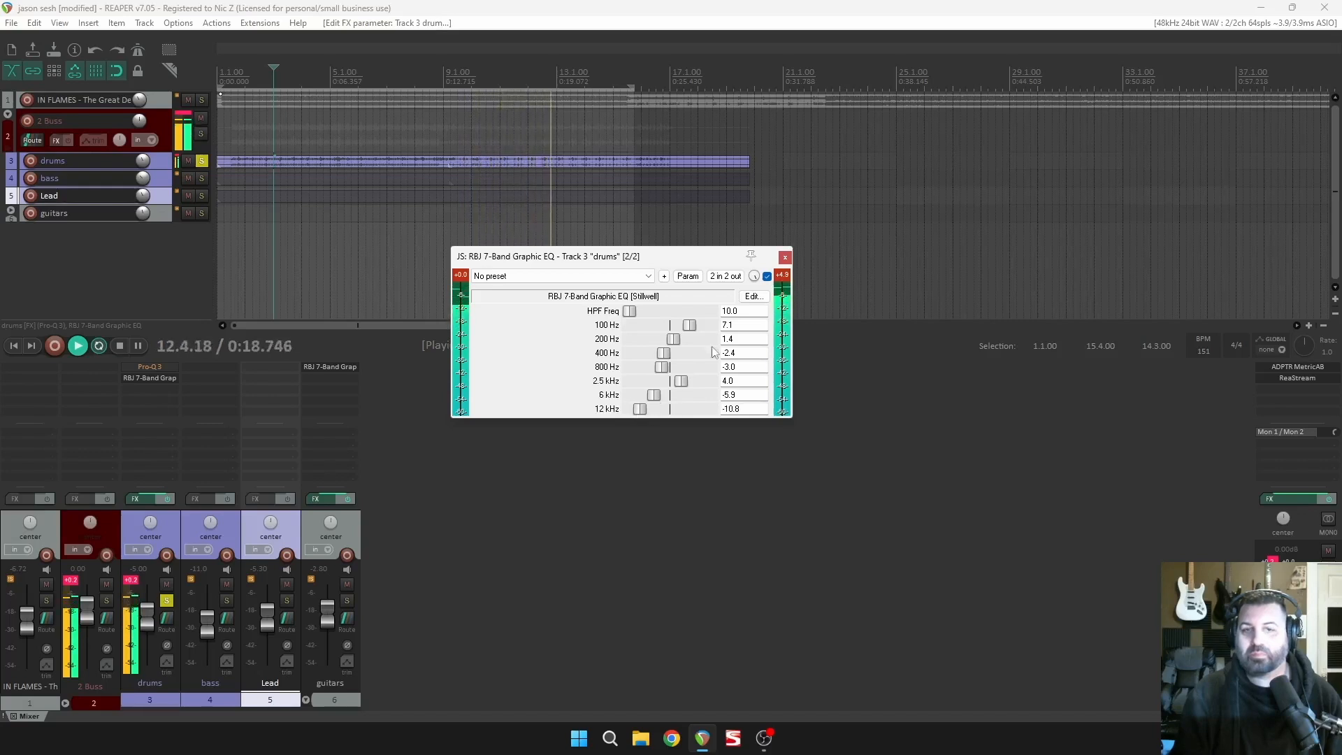
key("space")
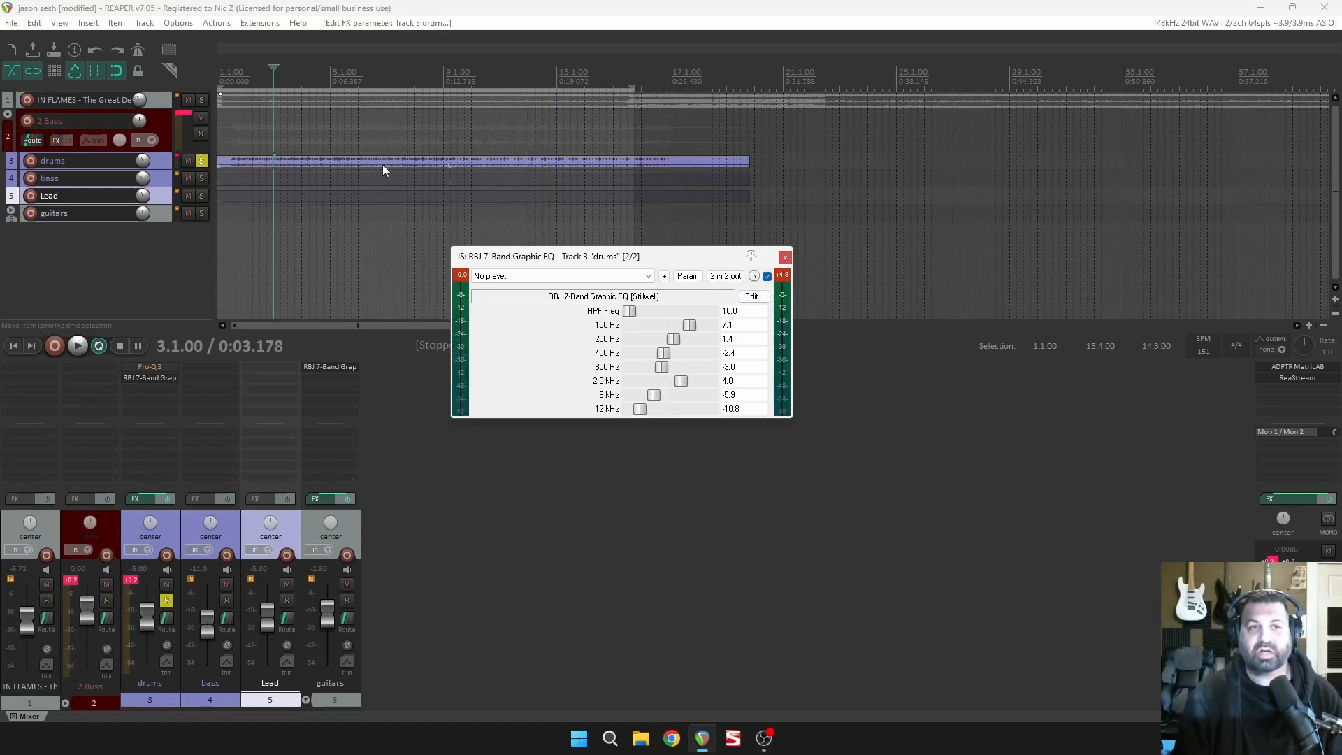
Play the soloed drums from bar 3 and compare the sound with the EQ bypassed and enabled.
key("space")
left_click(766, 276)
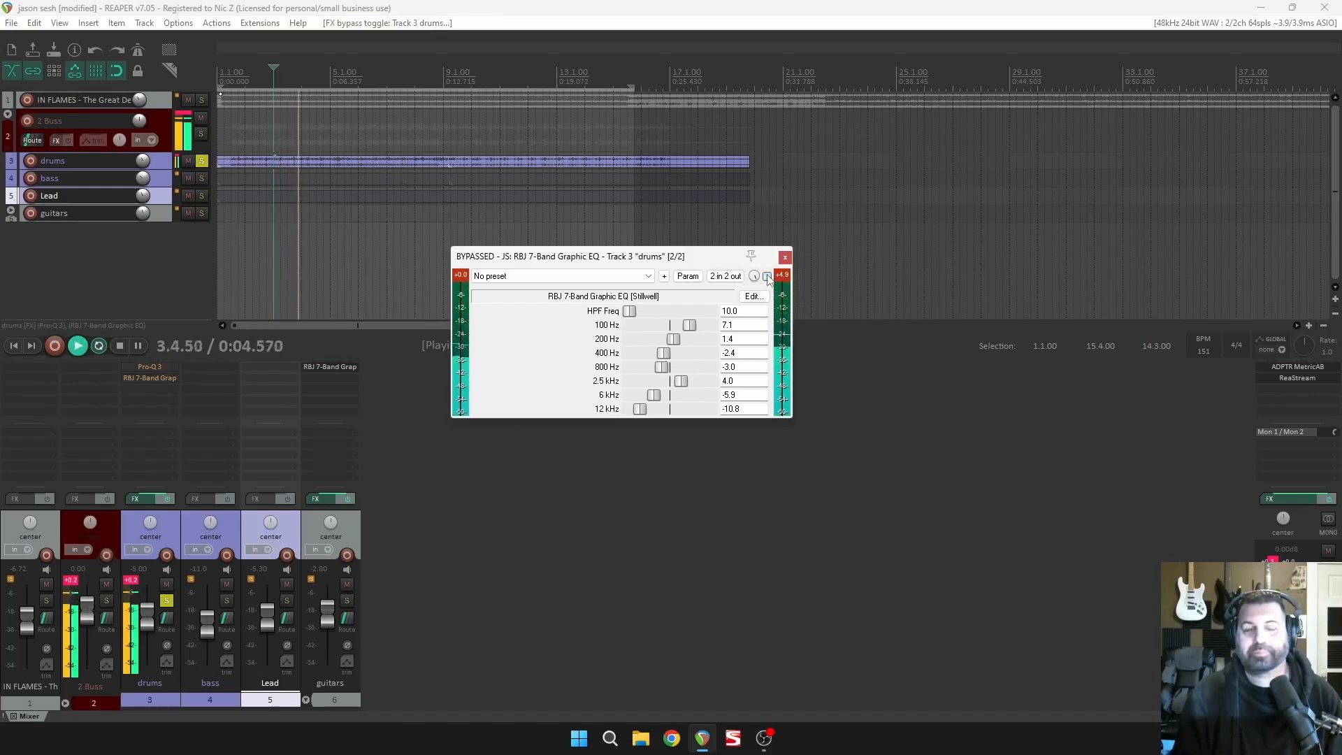
left_click(767, 277)
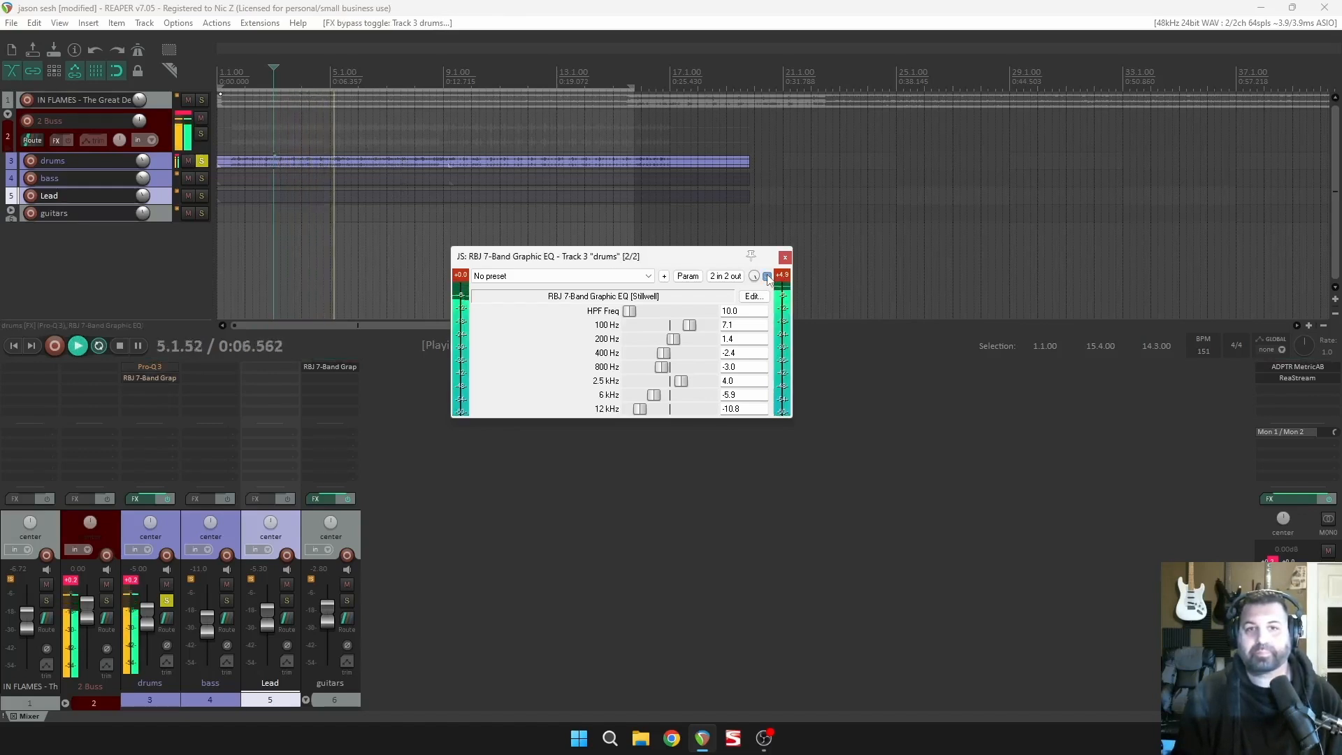
key("space")
Solo the In Flames reference track without the drums and listen to it from bar 3.
left_click(46, 601)
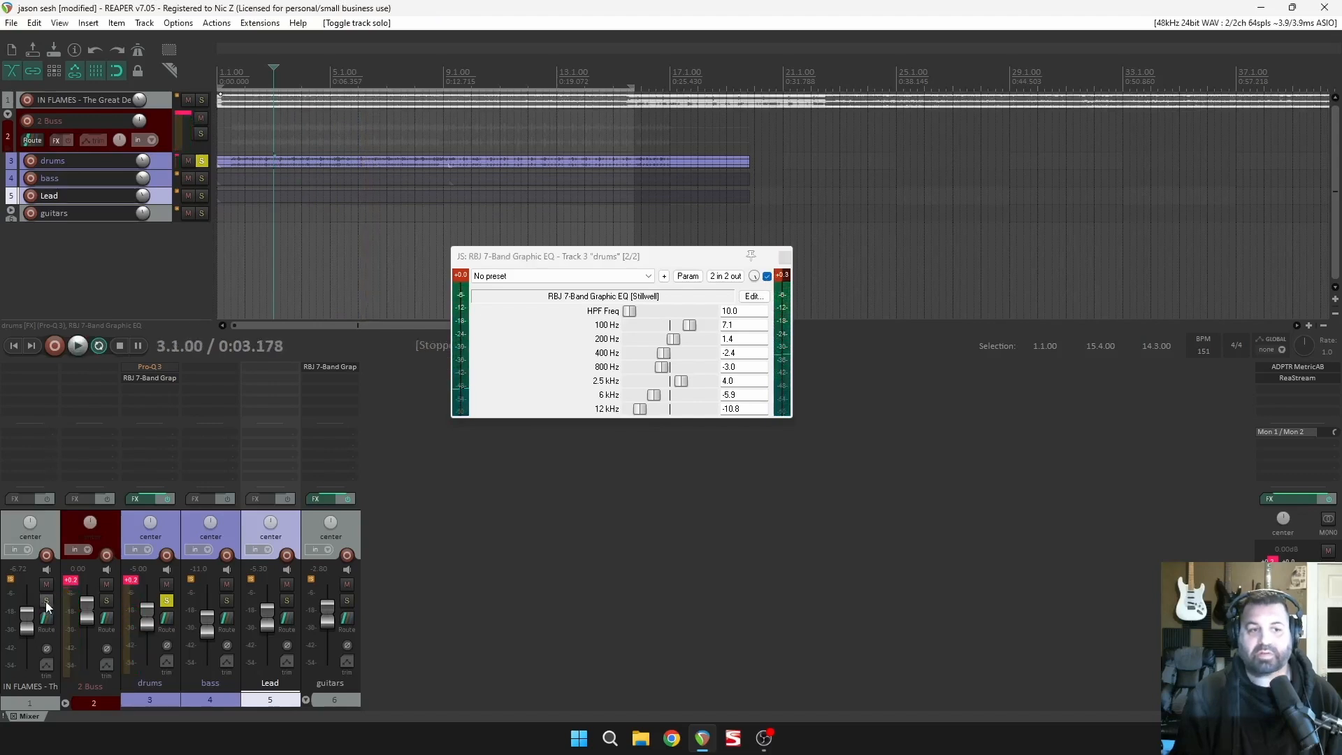
left_click(166, 601)
key("space")
left_click(167, 601)
left_click(167, 601)
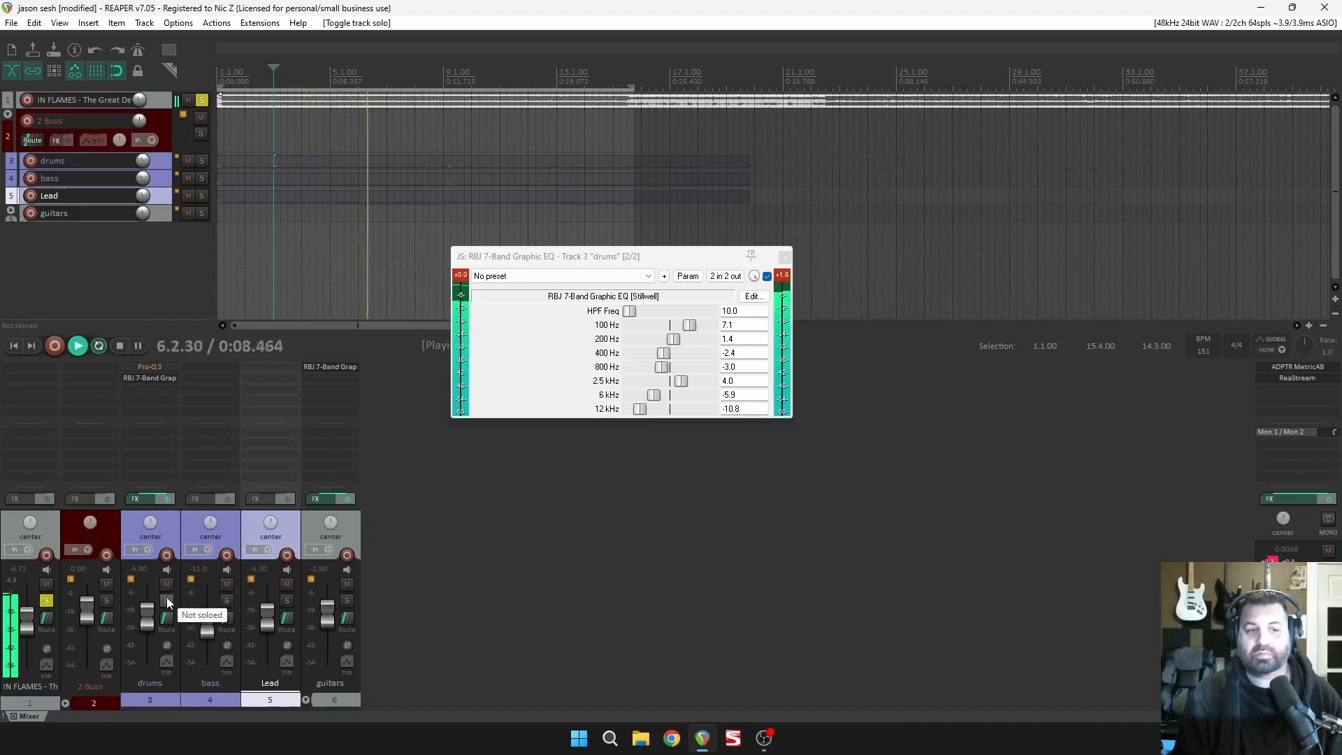
key("space")
Return the solo to the drums only and compare their sound with the EQ bypassed and enabled during playback.
left_click(166, 601)
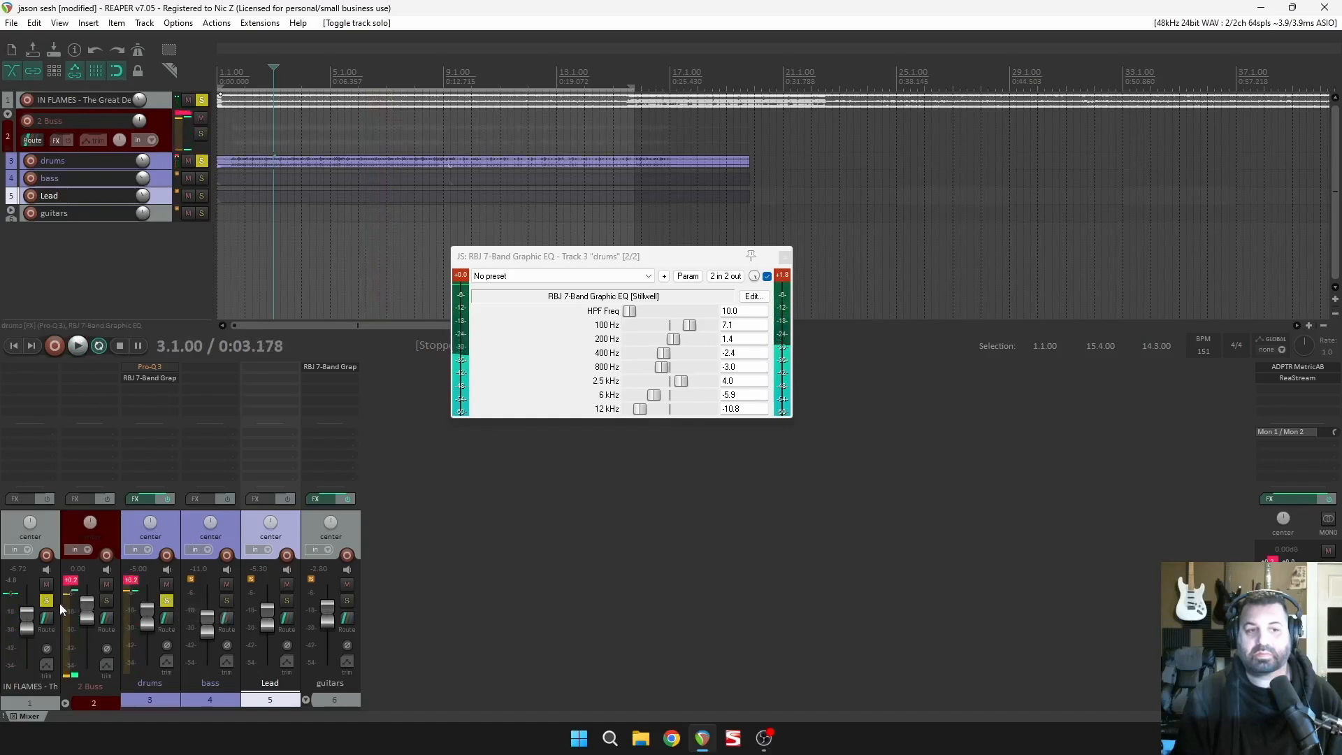
left_click(47, 601)
key("space")
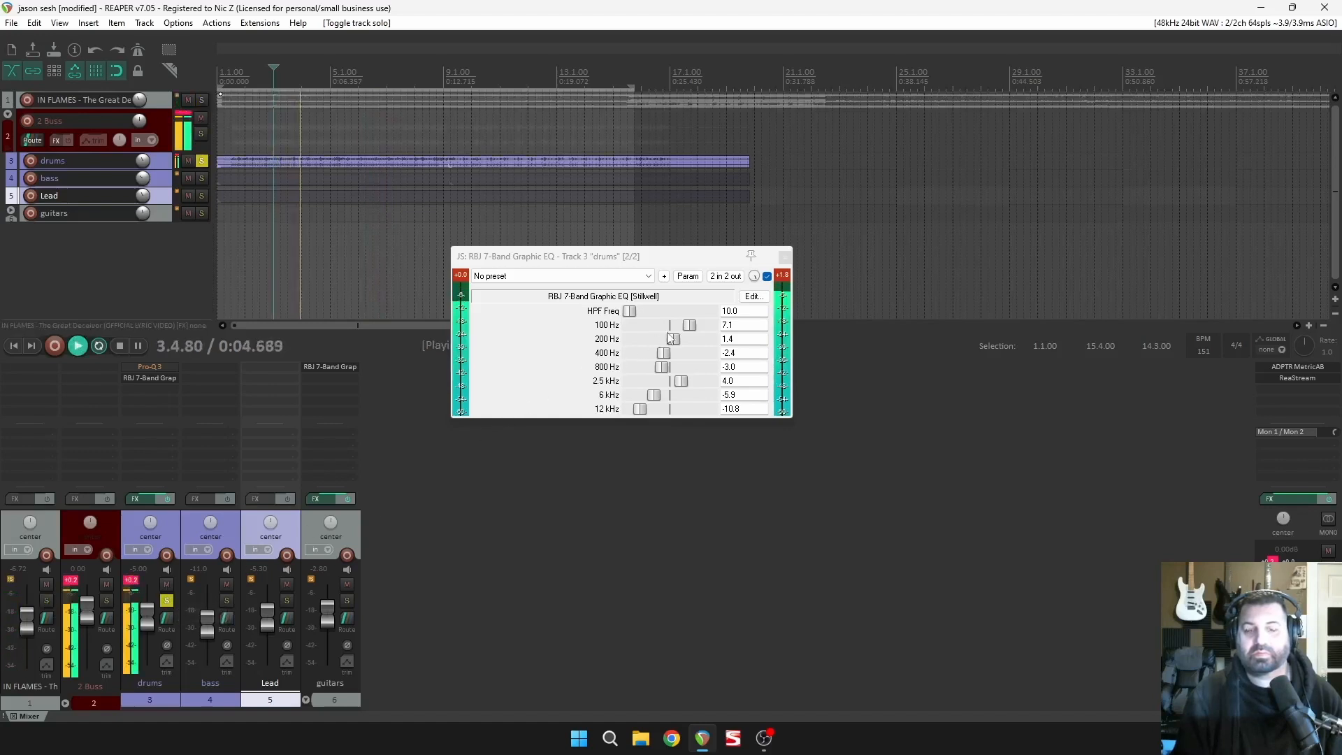
left_click(767, 276)
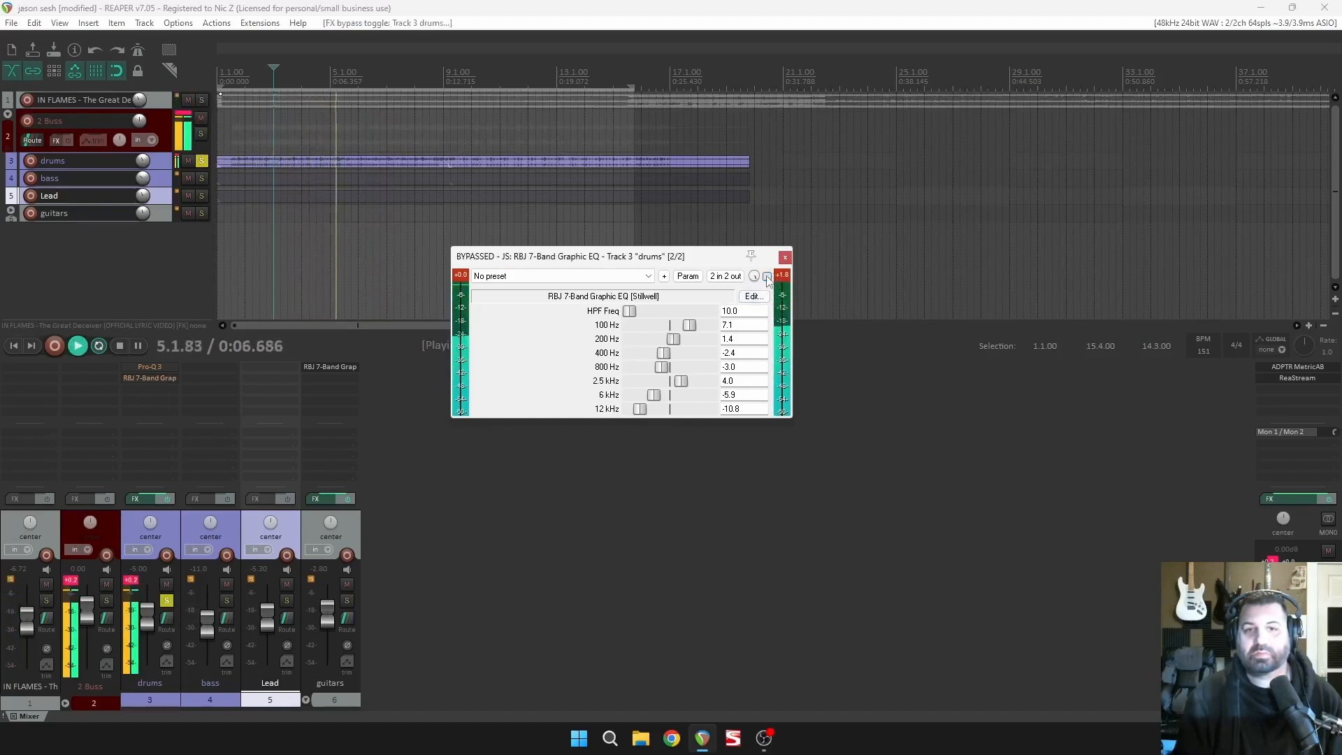
left_click(767, 276)
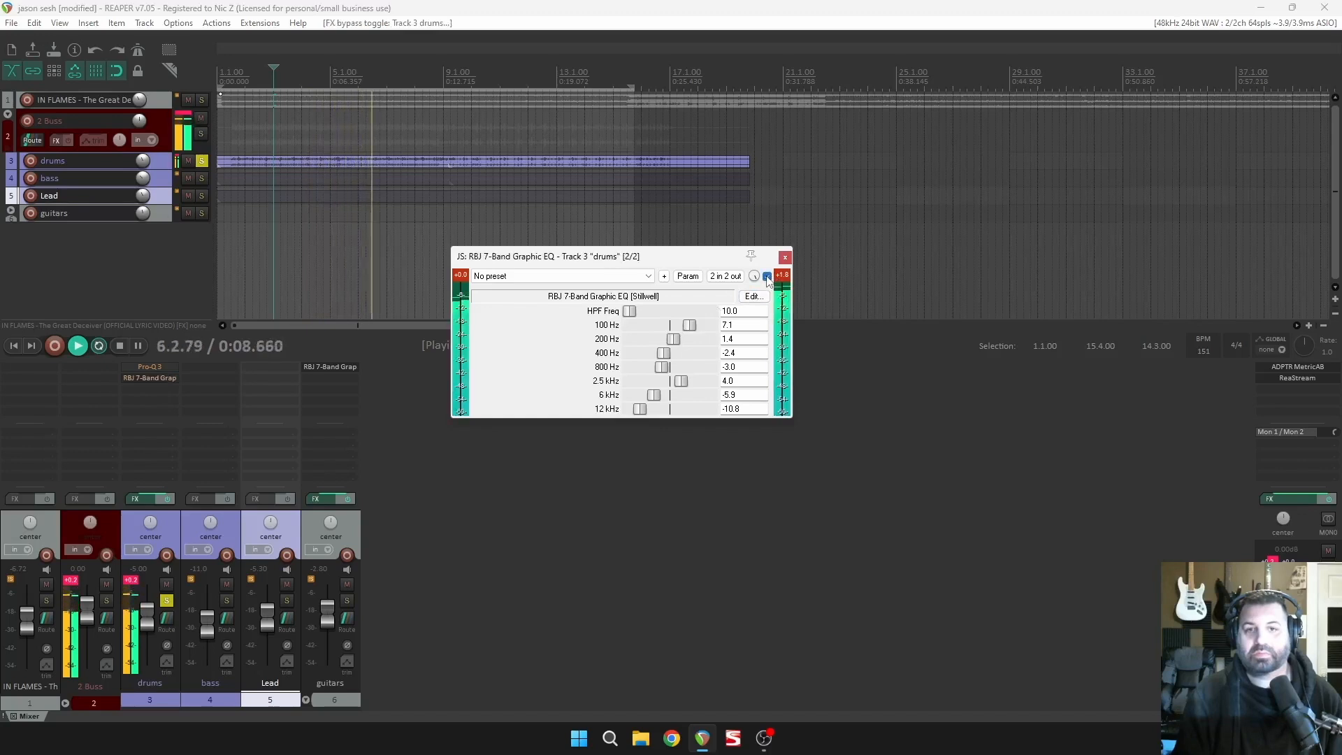
Ease the drums EQ's 6 kHz band to -3.2 and its 12 kHz band to -4.1, and close the EQ window.
left_click_drag(654, 395, 660, 409)
key("space")
key("Escape")
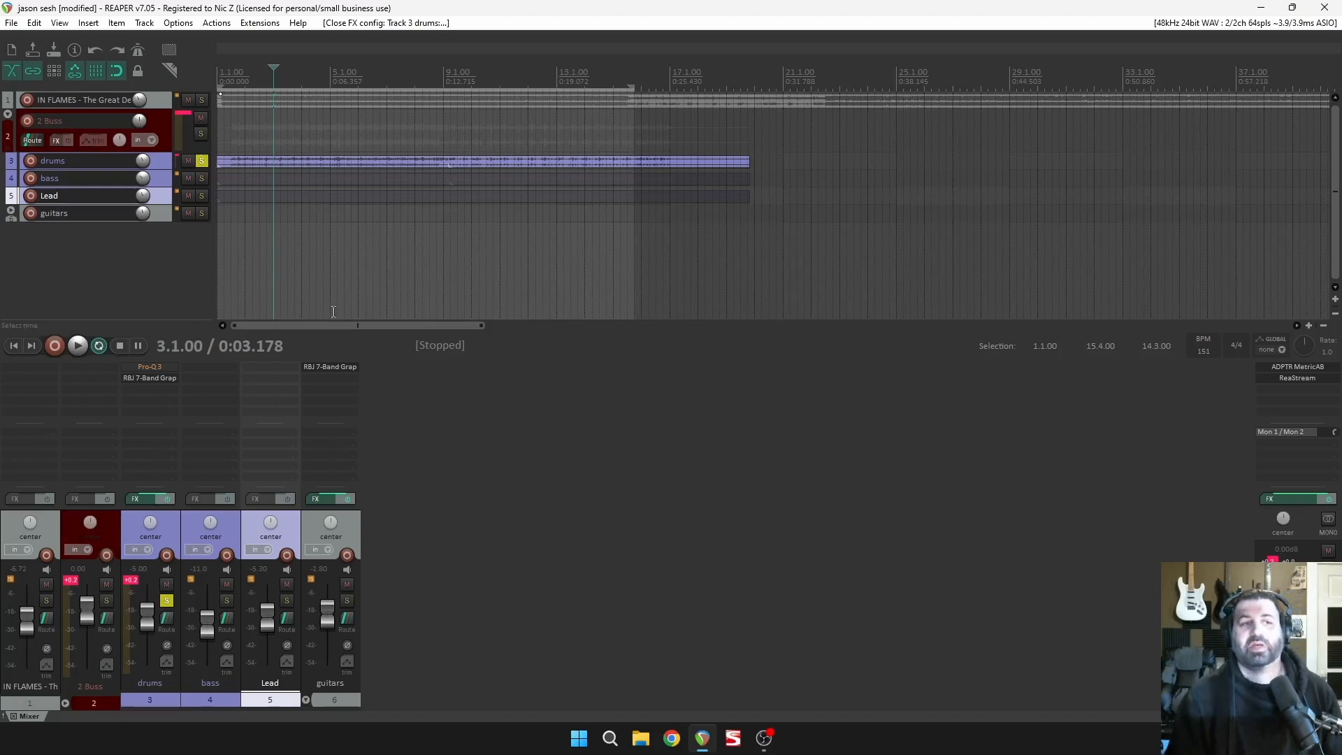
Reopen the drums track's RBJ 7-Band Graphic EQ and move its window up over the arrangement.
left_click(167, 377)
left_click_drag(667, 260, 727, 215)
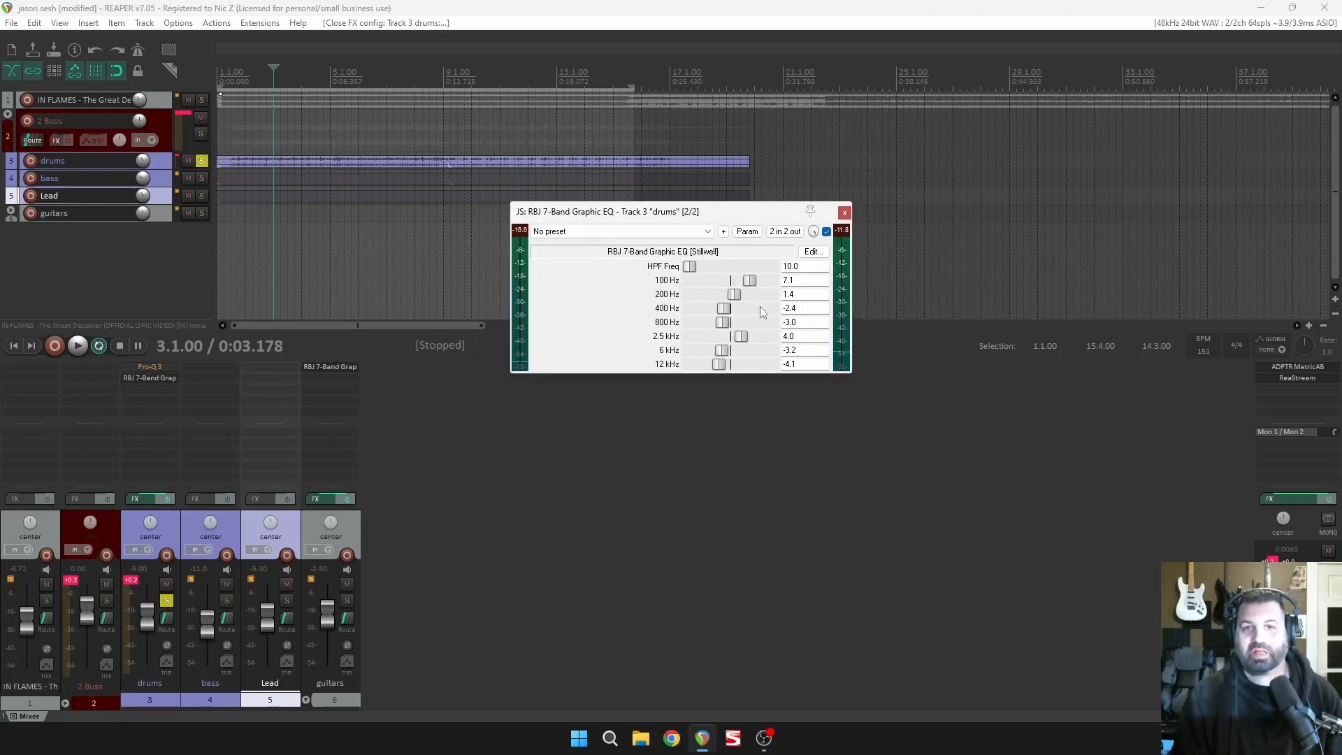